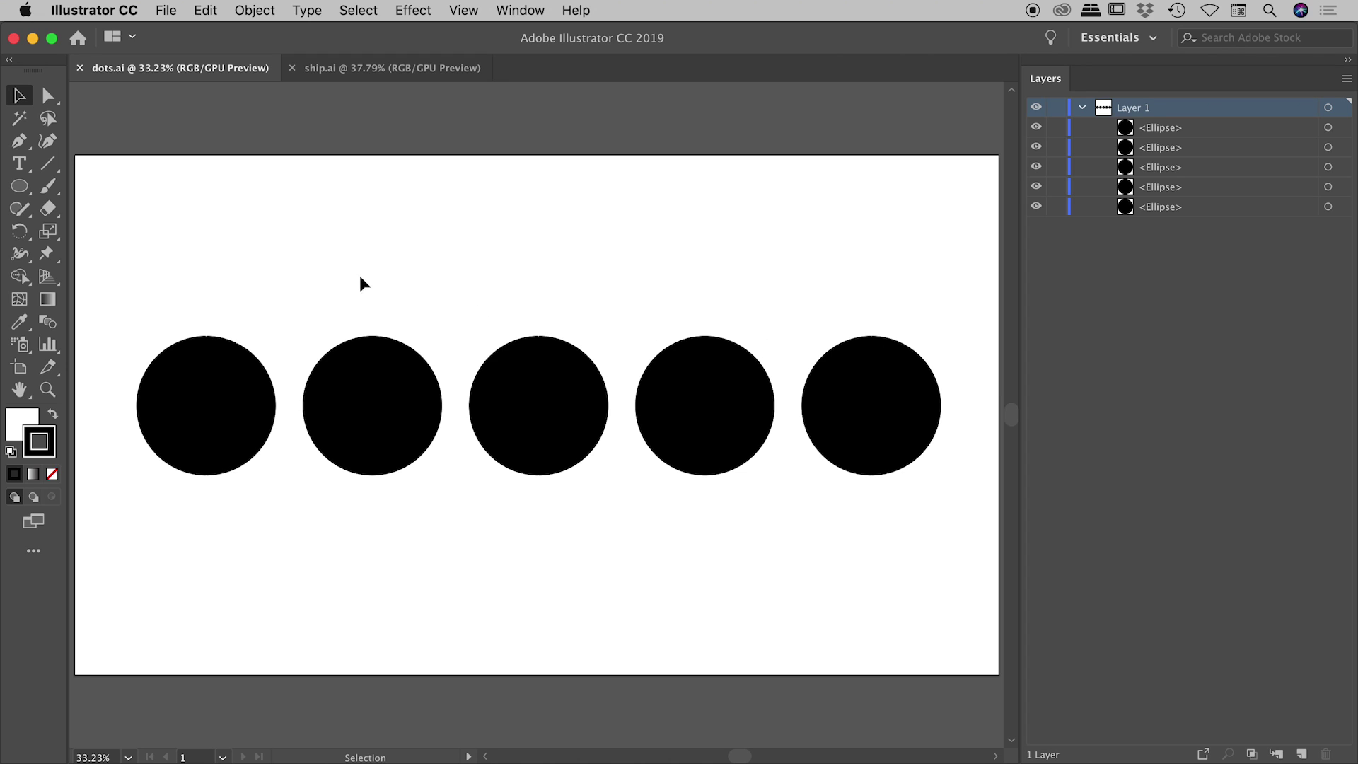
Group the first two circles and expand the new group in the Layers panel.
drag(177, 264, 882, 601)
click(296, 241)
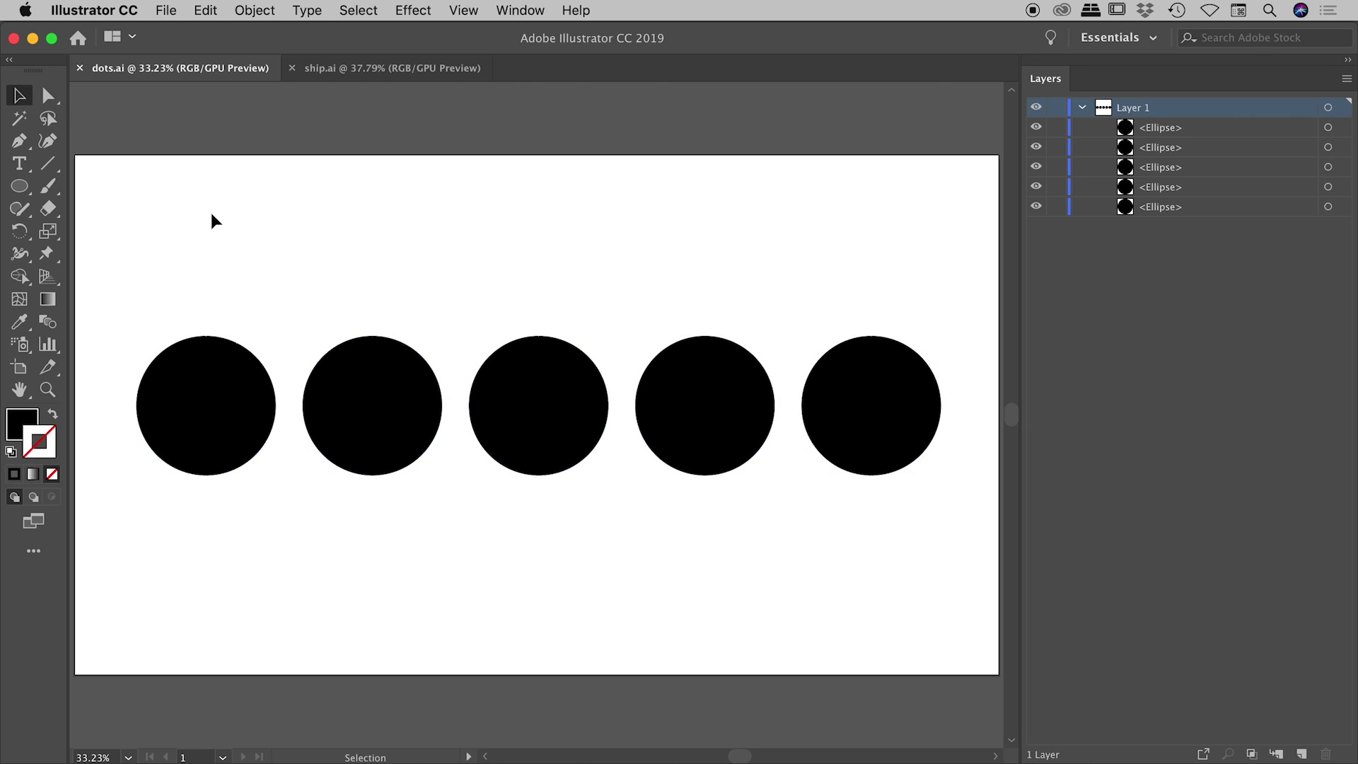
drag(167, 239, 392, 487)
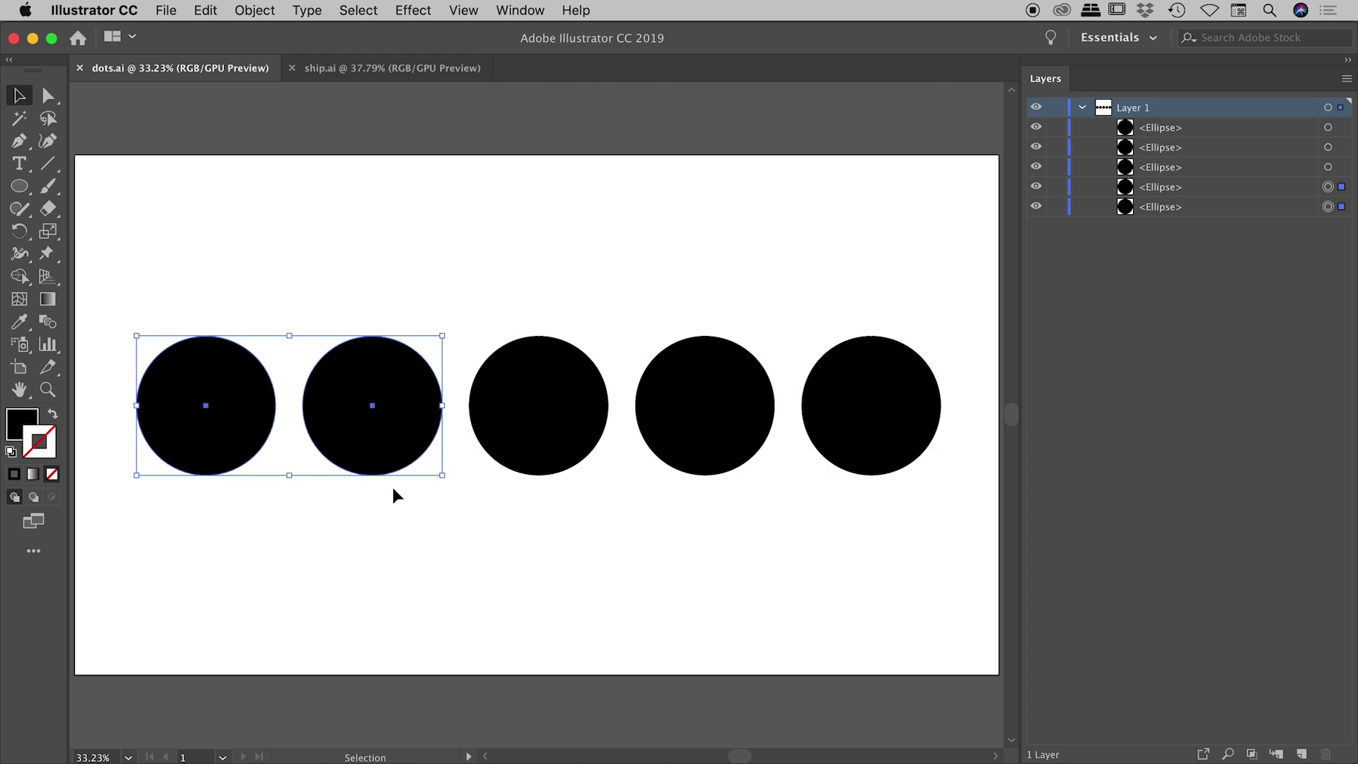
key(a)
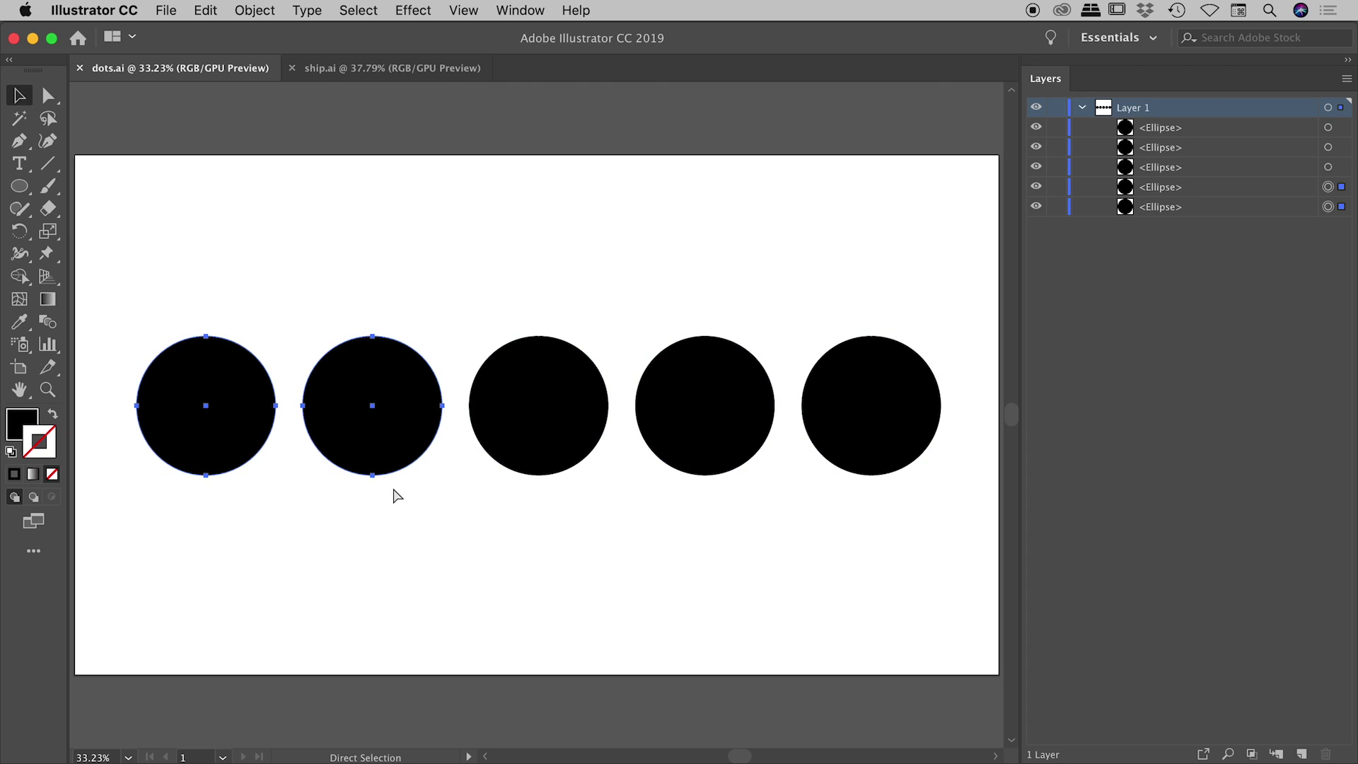
key(v)
key(super+g)
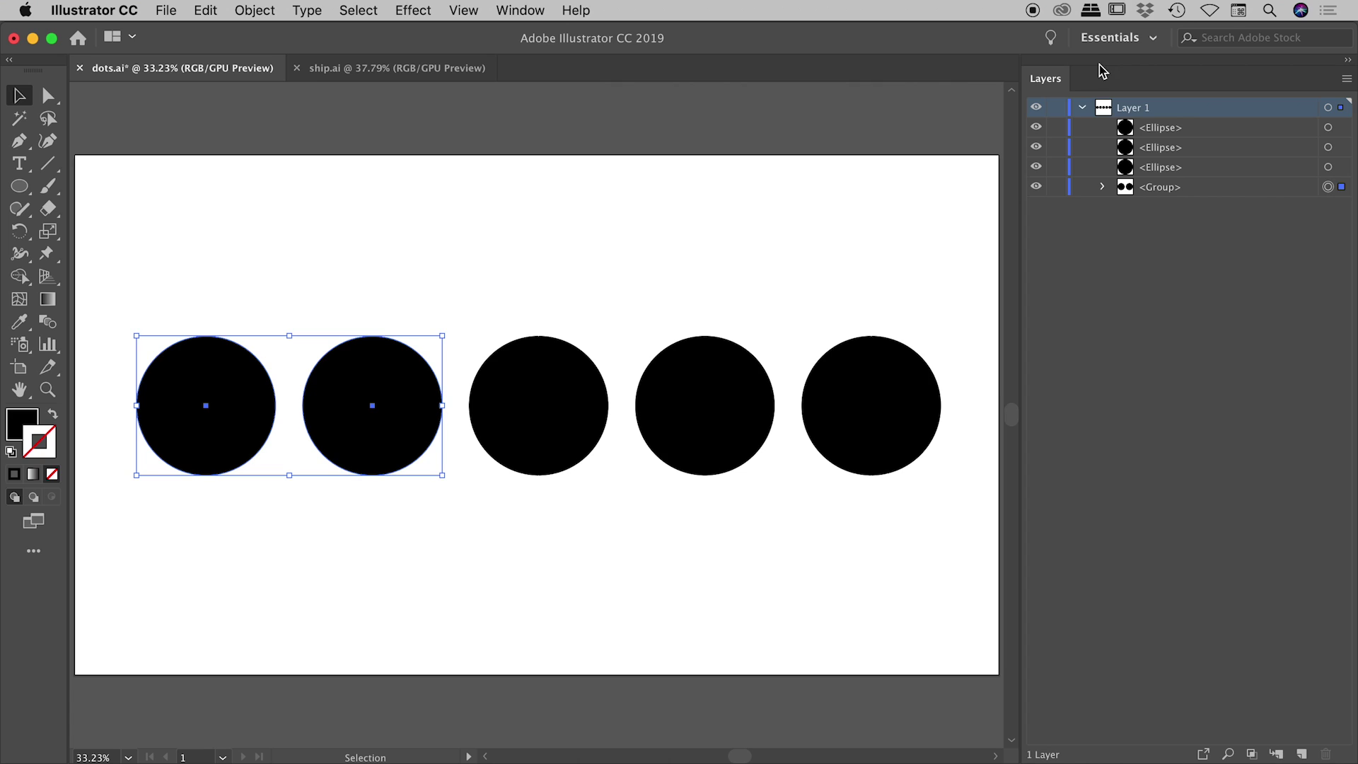
click(1102, 187)
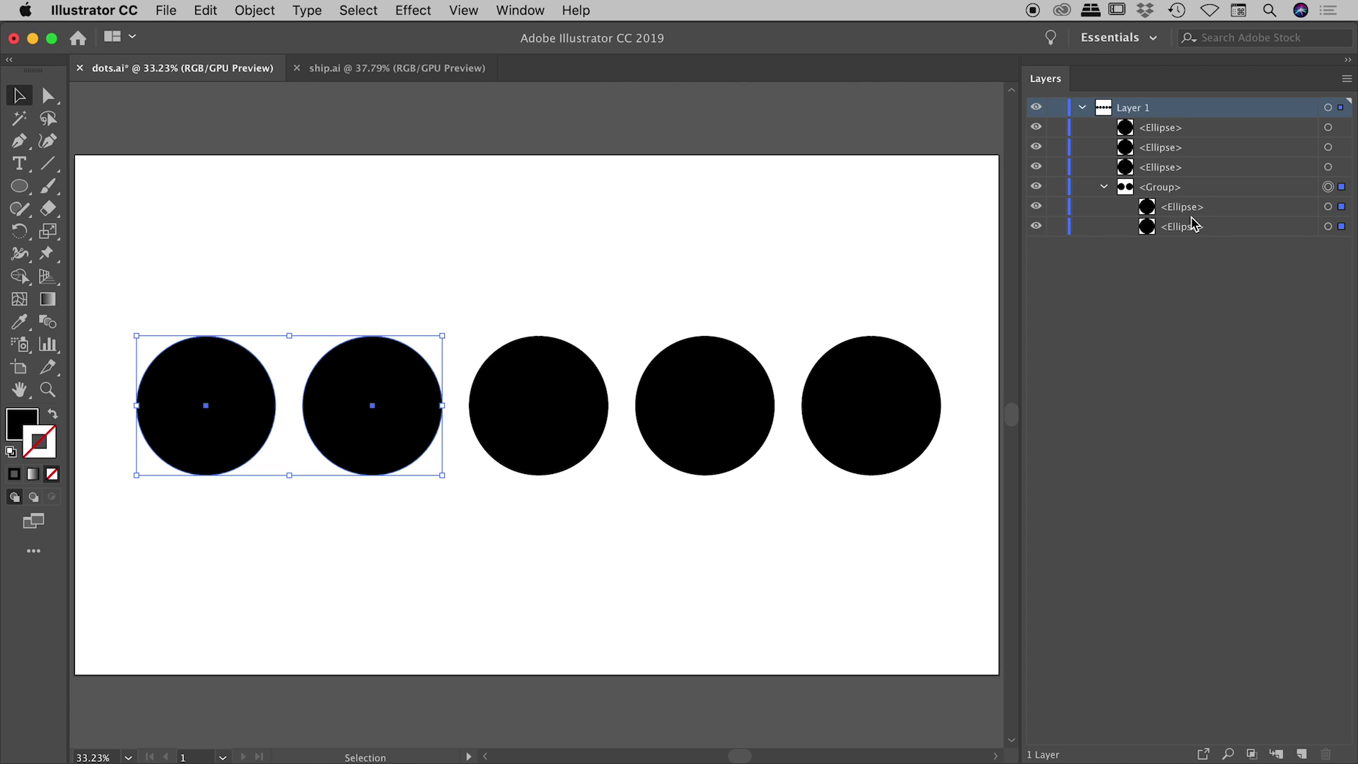
Group the last three circles into their own group and expand it.
drag(499, 253, 954, 493)
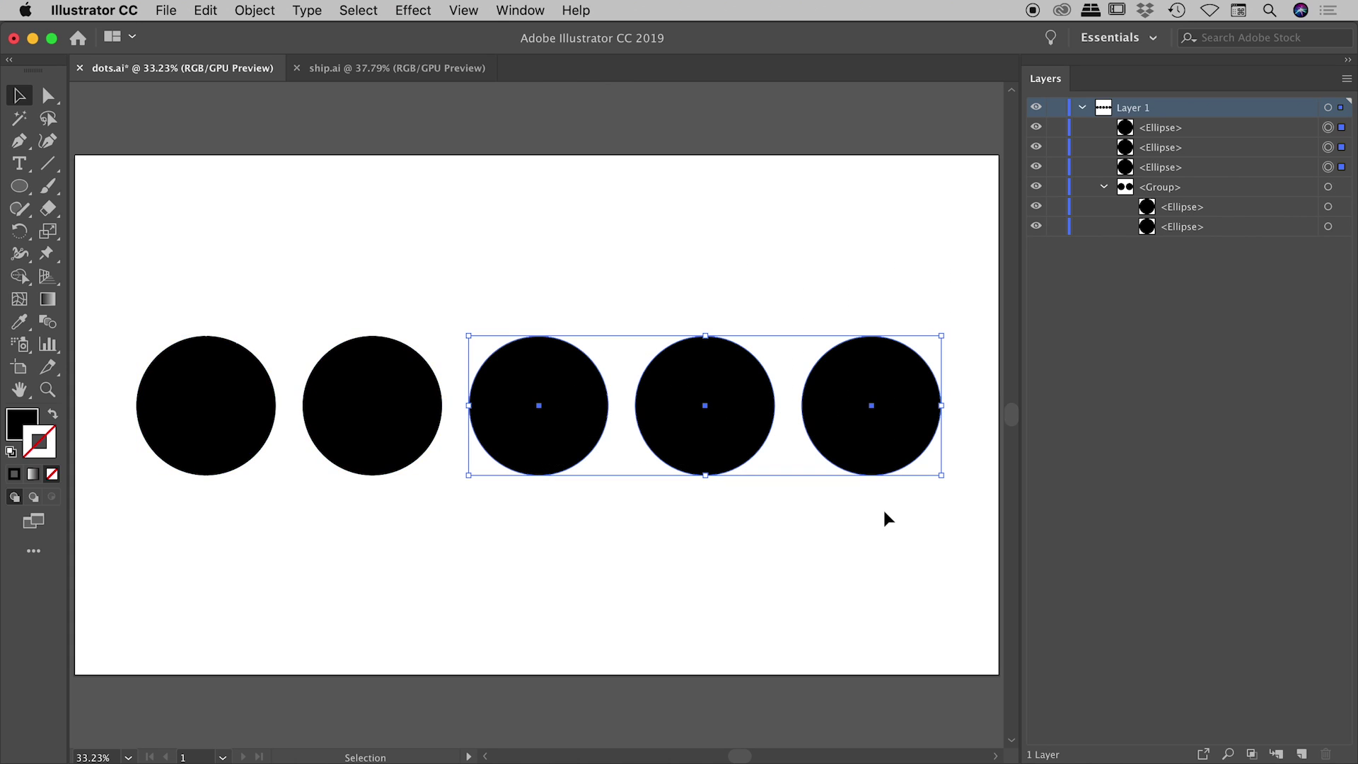
key(super+g)
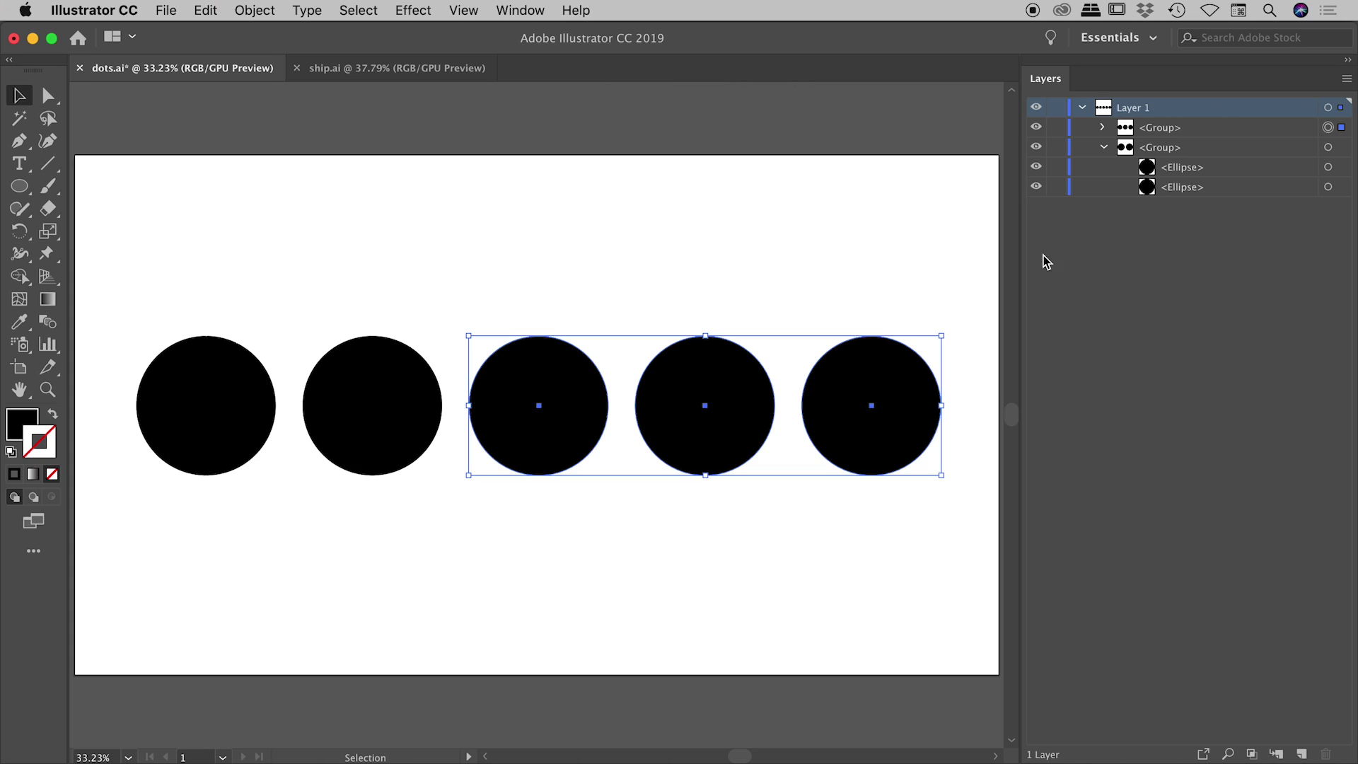
click(1102, 127)
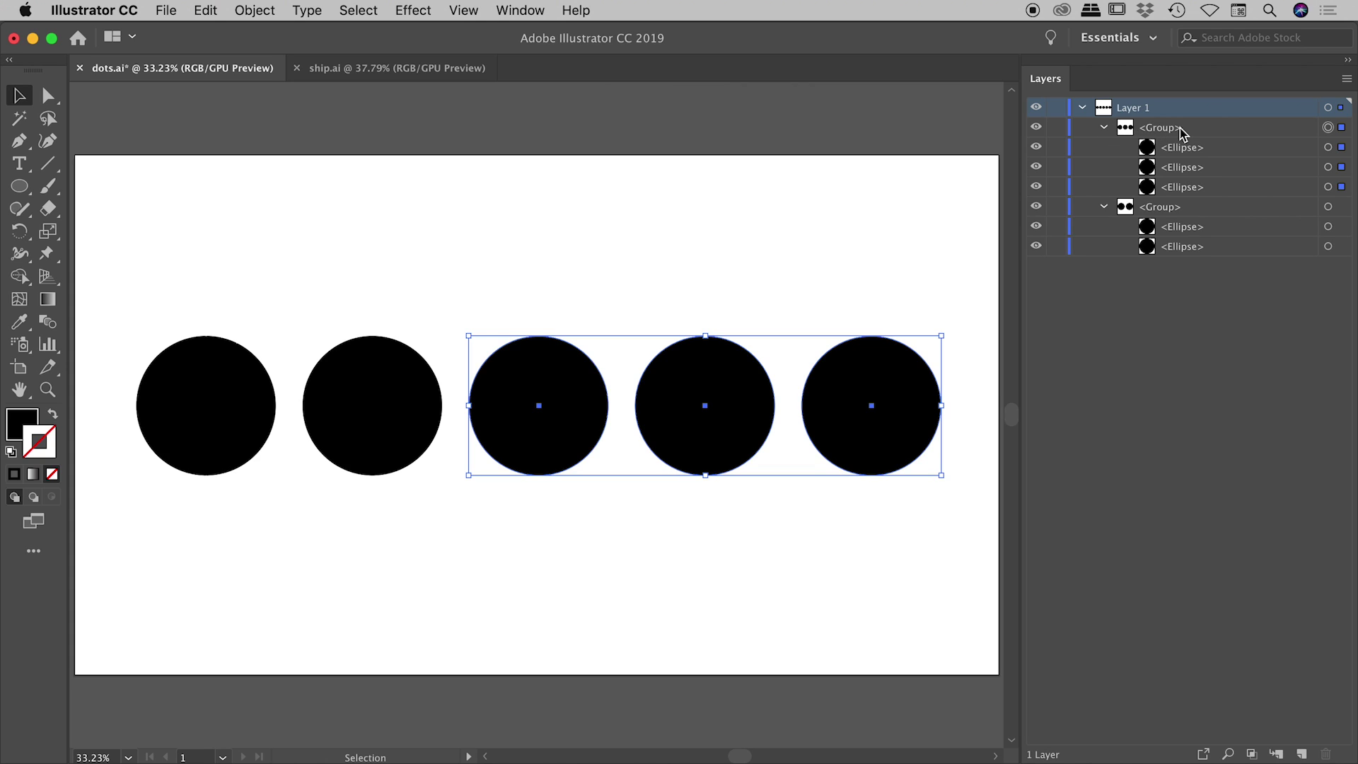
Nest the two-circle and three-circle groups inside one parent group.
drag(277, 246, 721, 518)
key(super+g)
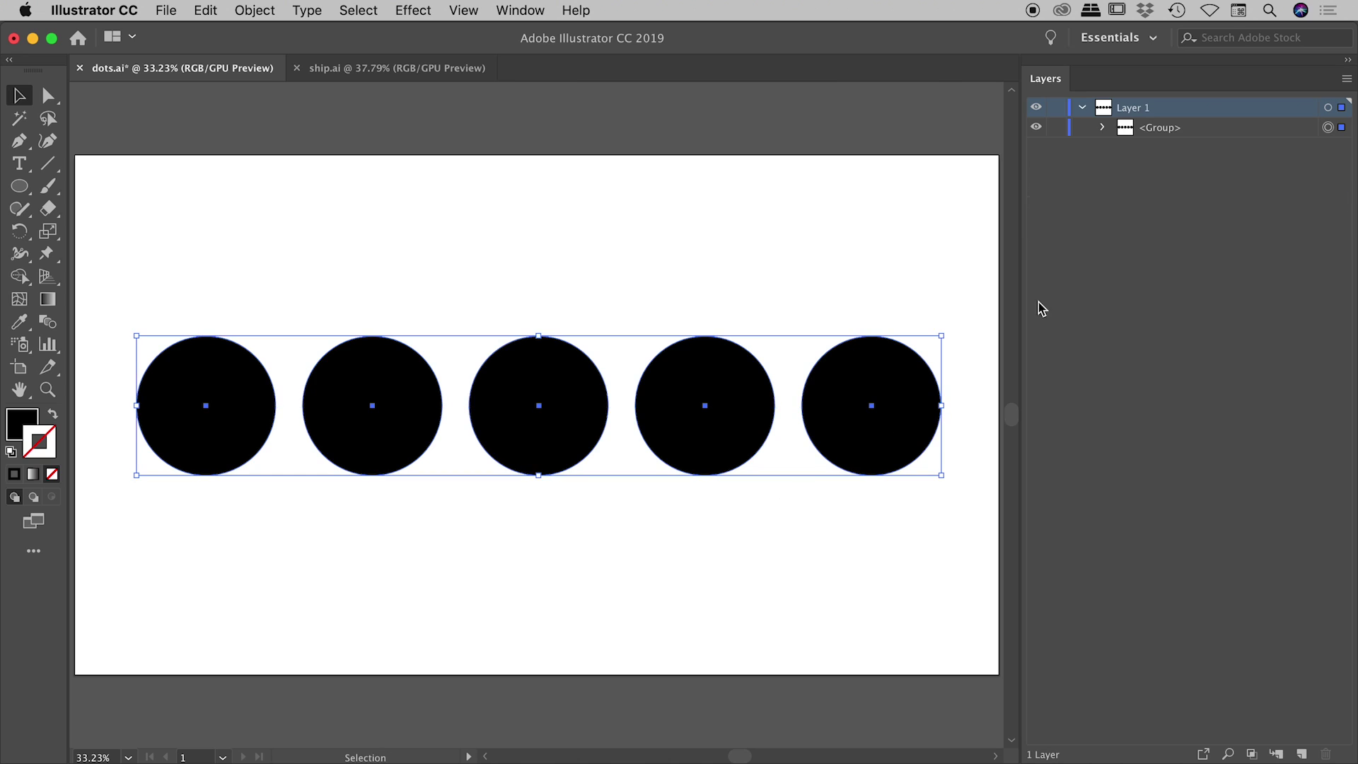
click(1104, 130)
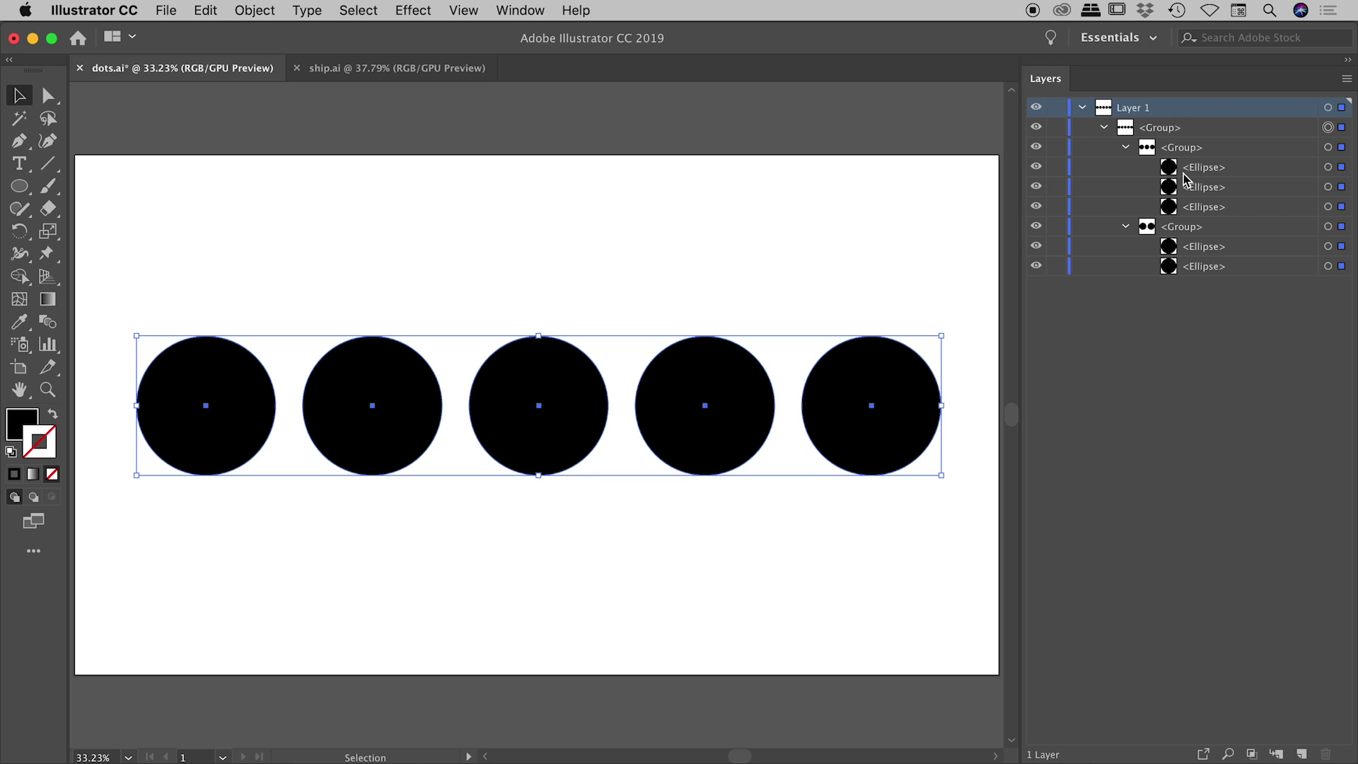
Select only the first circle with the Direct Selection tool, then reveal its flyout.
click(625, 250)
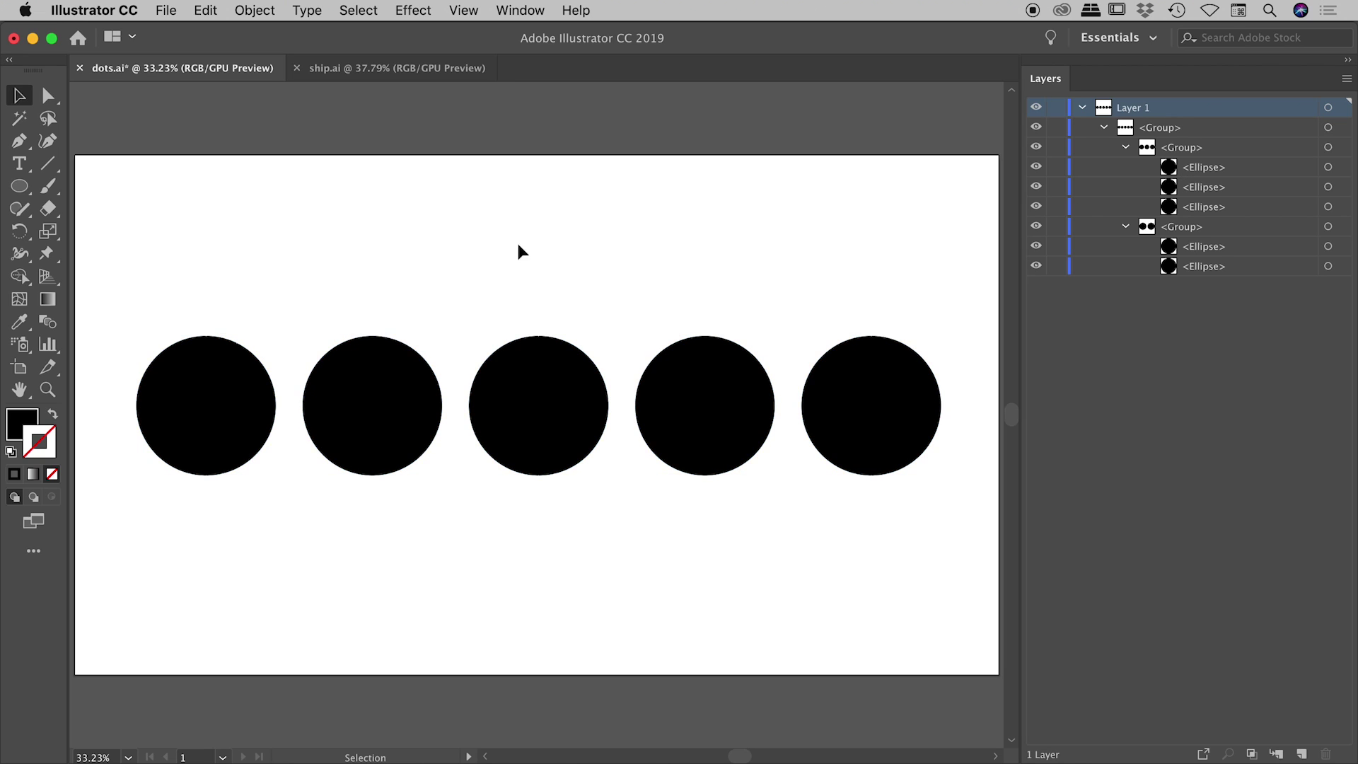
drag(46, 92, 163, 100)
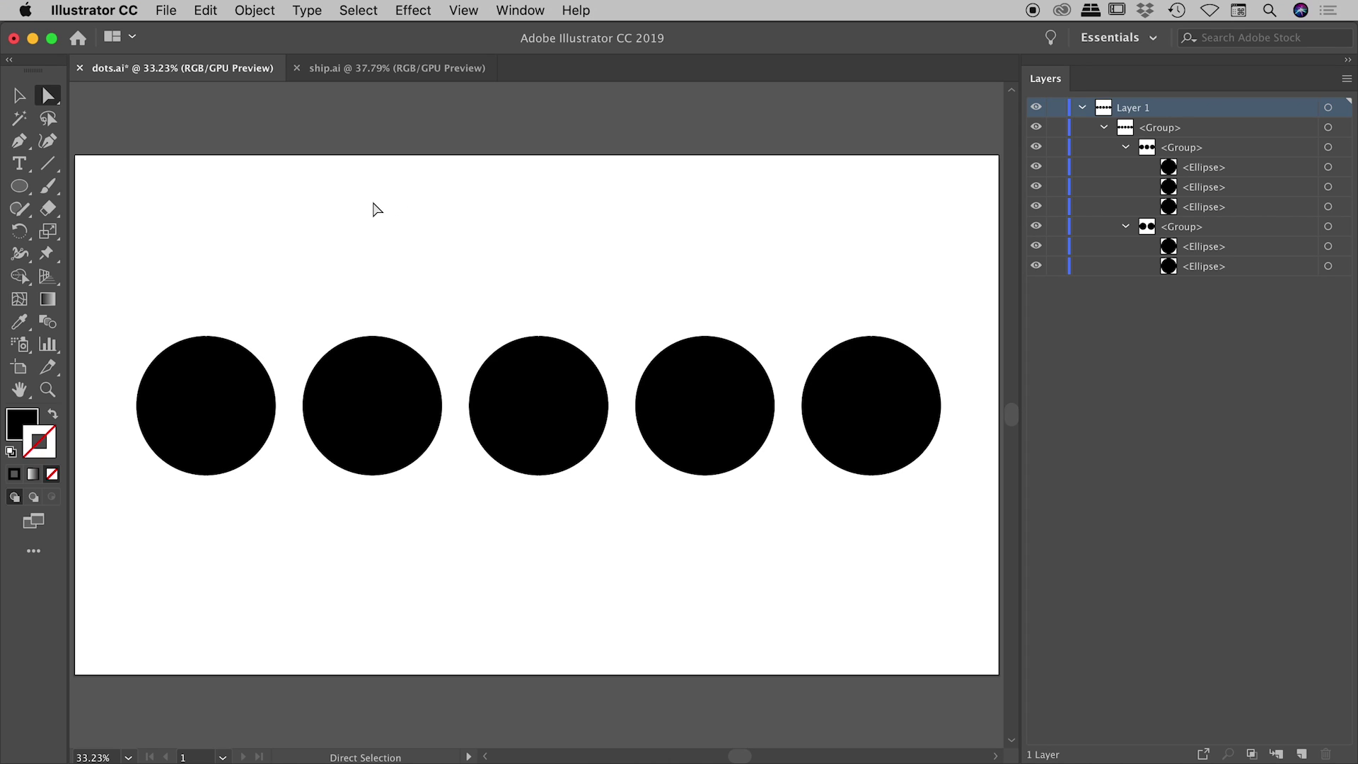
click(202, 387)
click(58, 94)
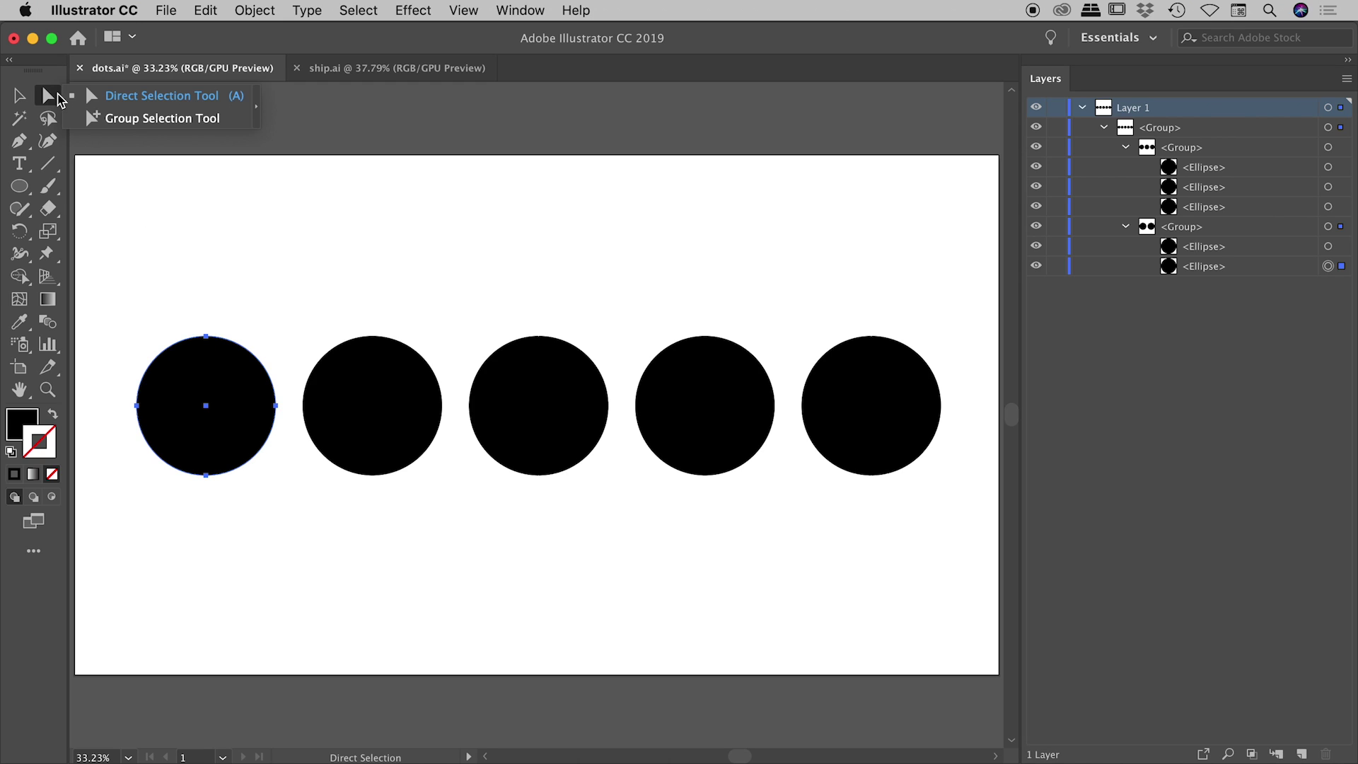
With the Group Selection Tool, select the first circle, then its pair, then all five.
click(157, 118)
click(179, 248)
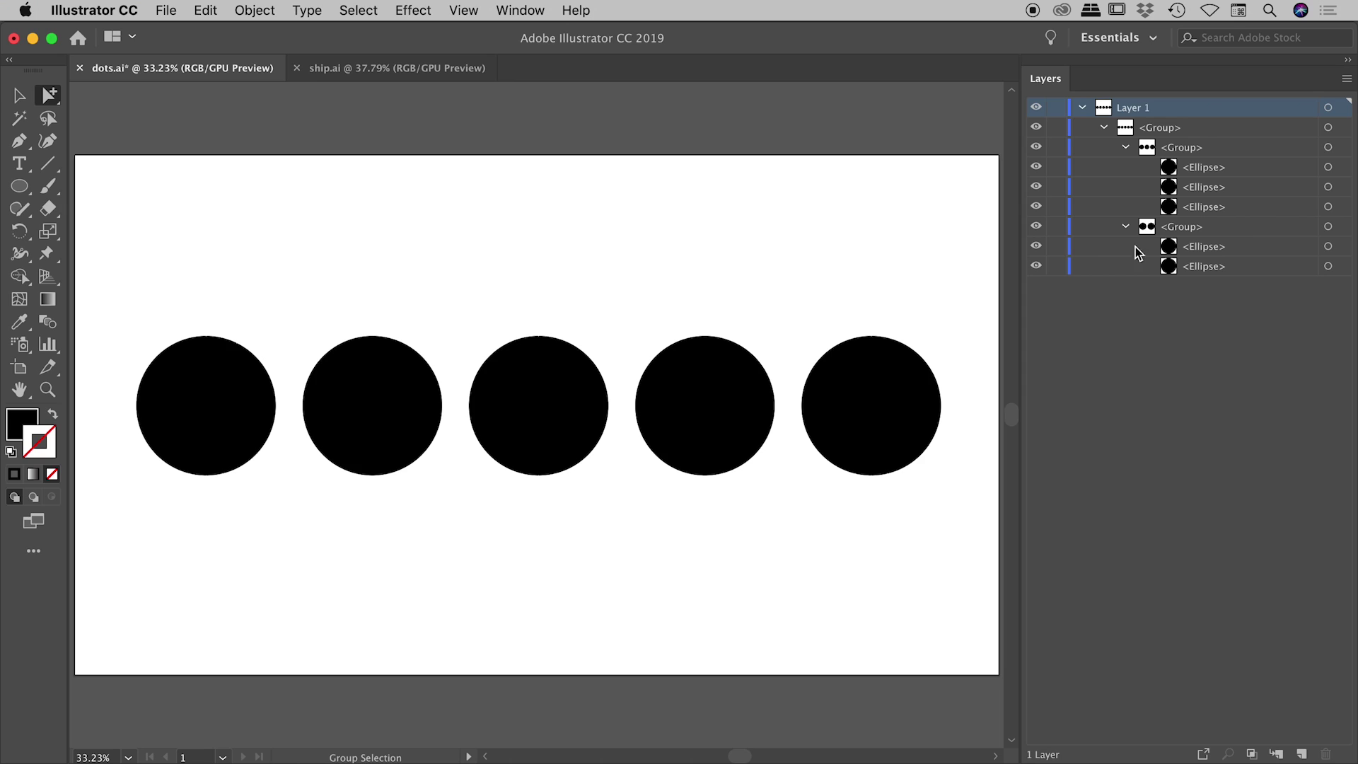
click(210, 395)
click(231, 371)
click(224, 370)
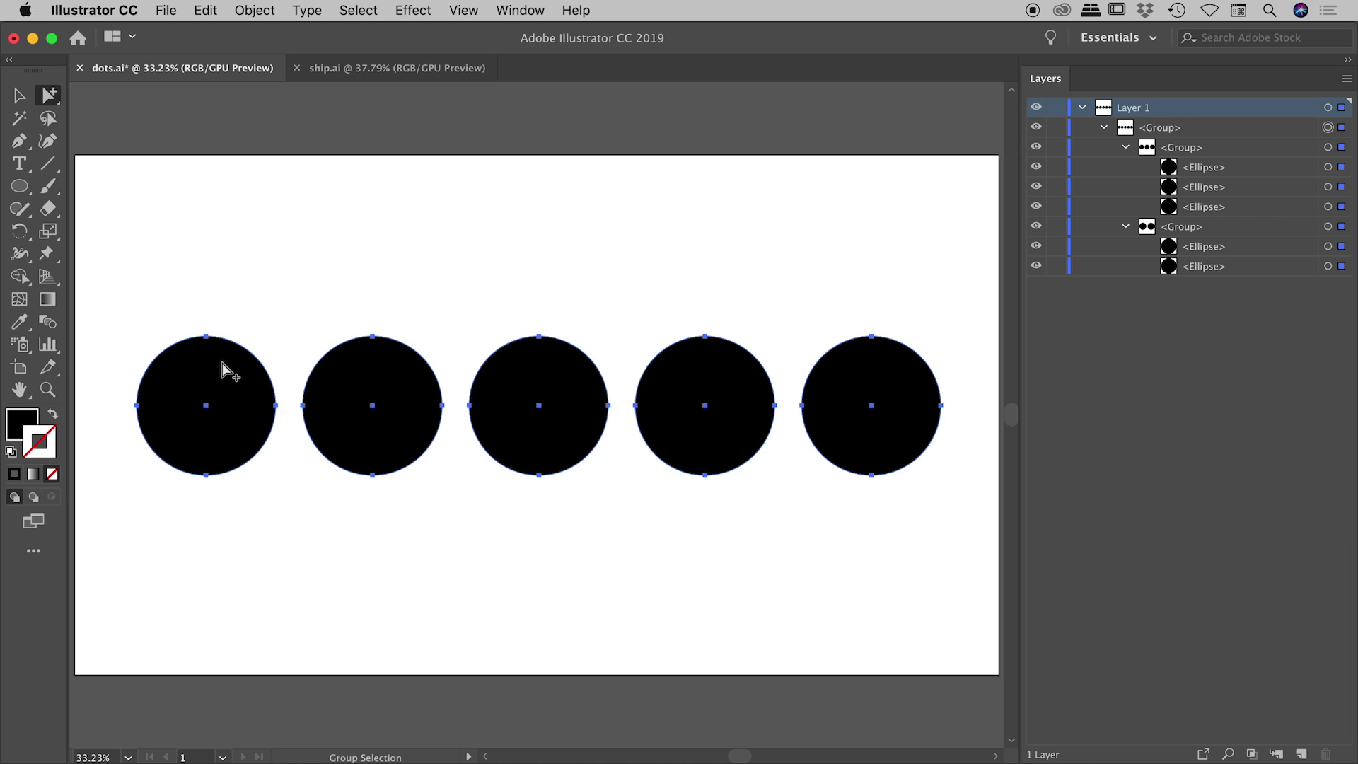
Deselect and repeat, climbing from the first circle to its two-circle group to all five.
click(184, 202)
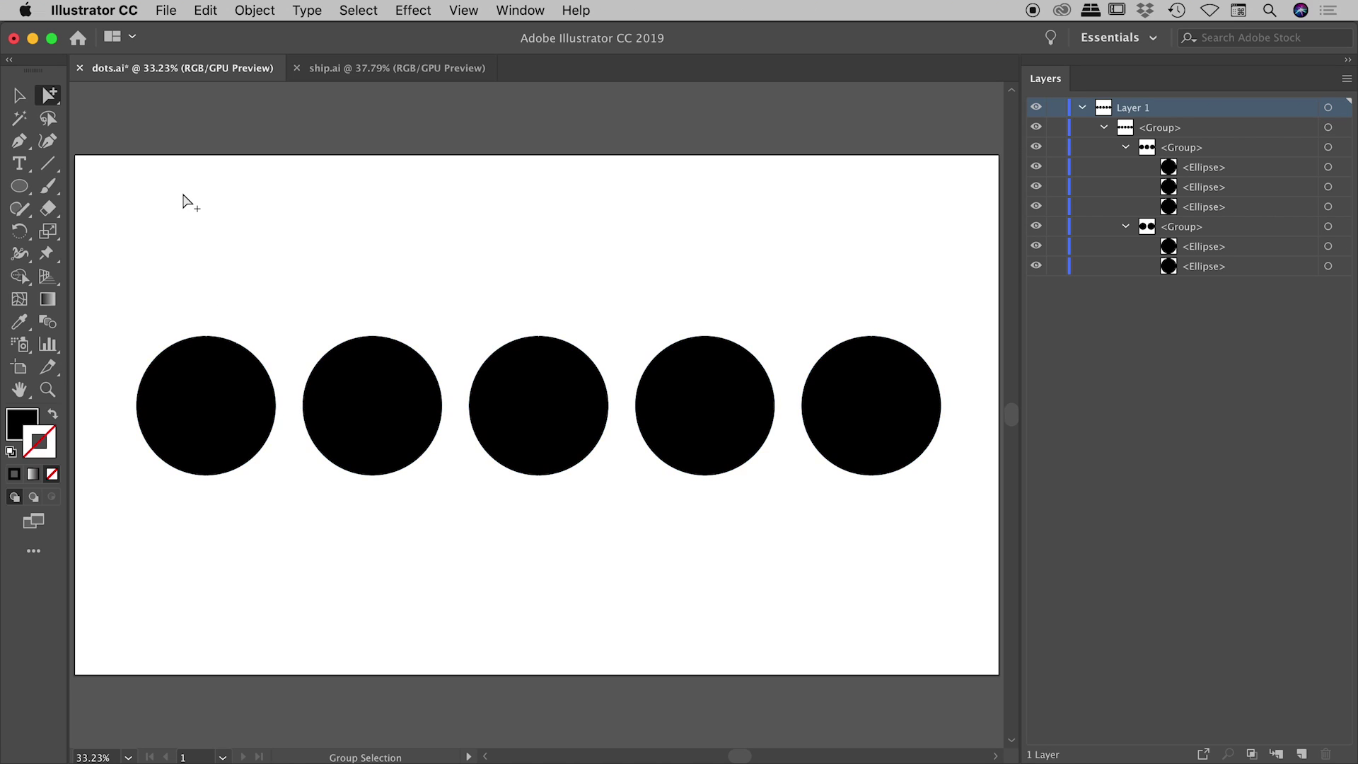
click(186, 359)
click(185, 359)
click(186, 359)
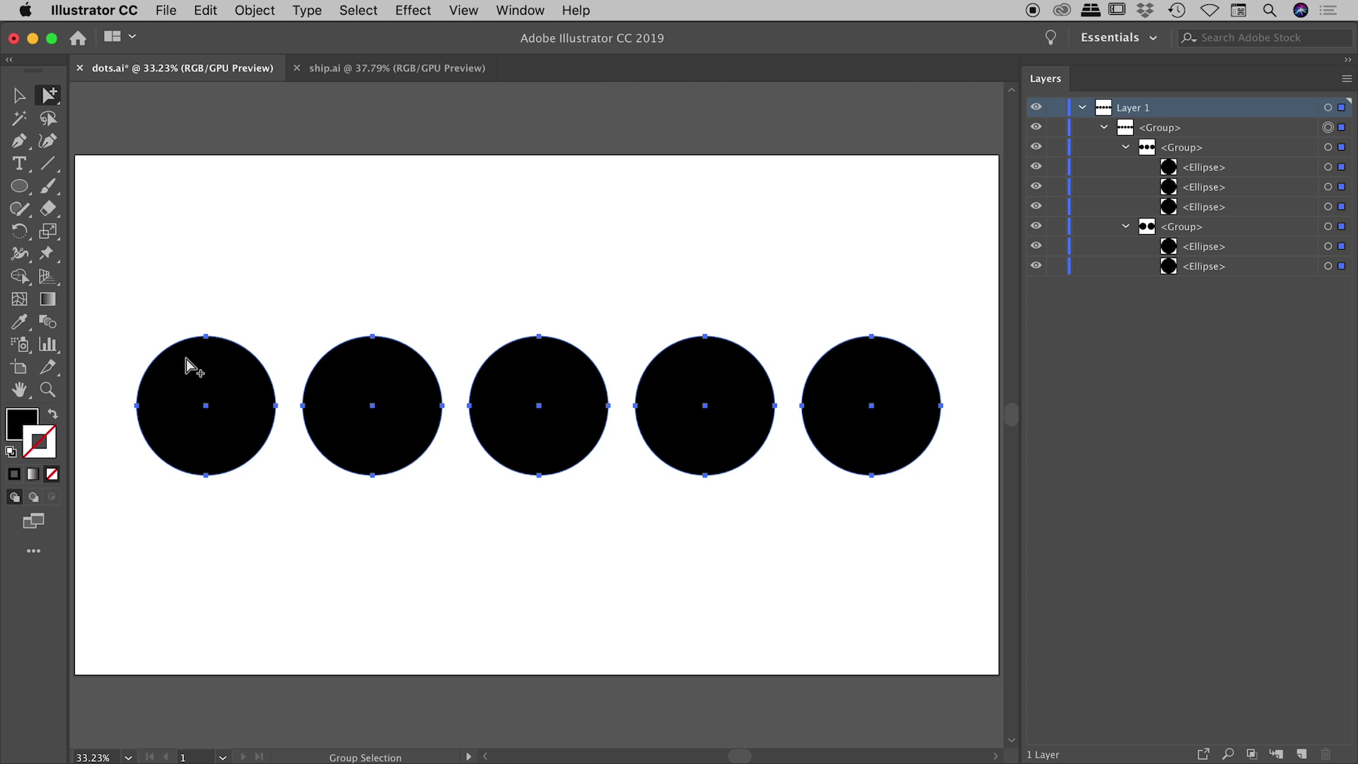
In ship.ai, zoom in on the trees and Direct-select only the middle tree's path.
click(375, 69)
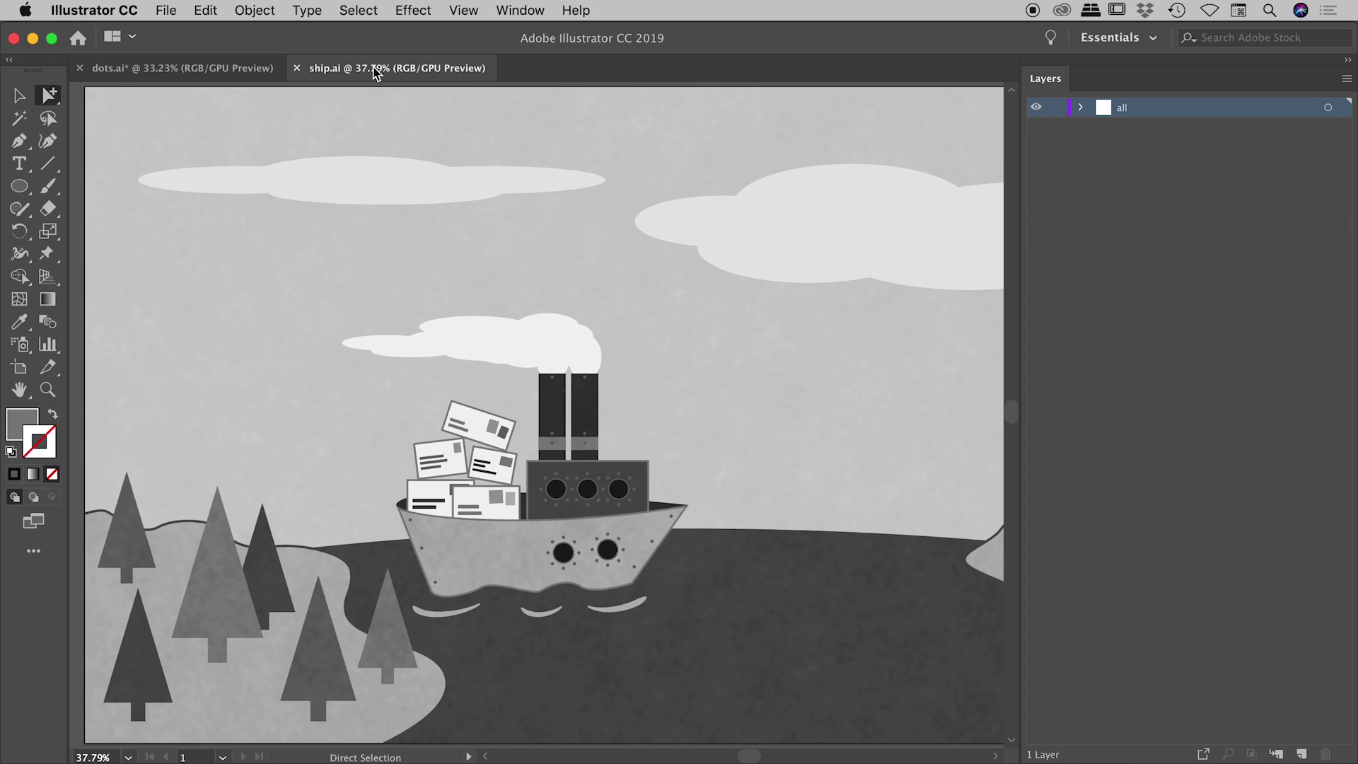
click(1349, 60)
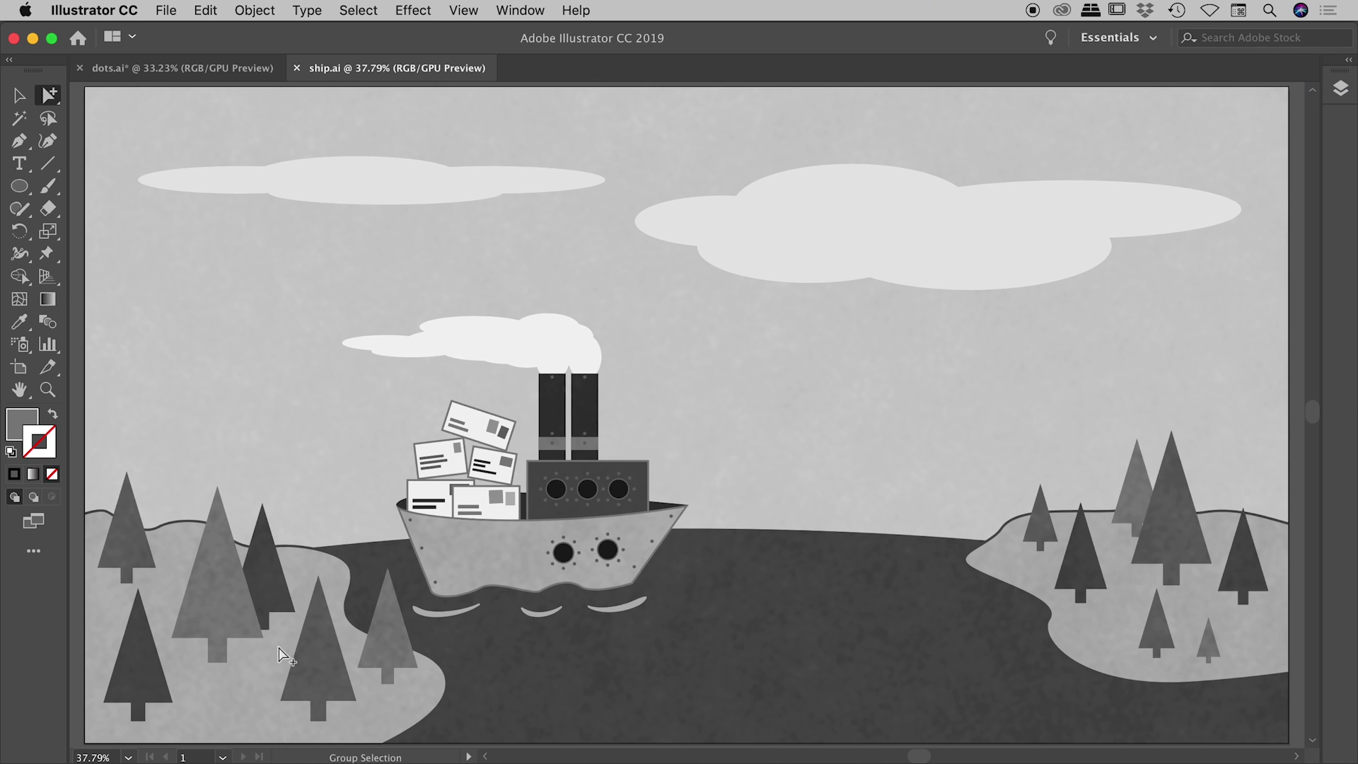
scroll(286, 655, down, 3)
scroll(287, 656, left, 3)
scroll(516, 495, up, 5)
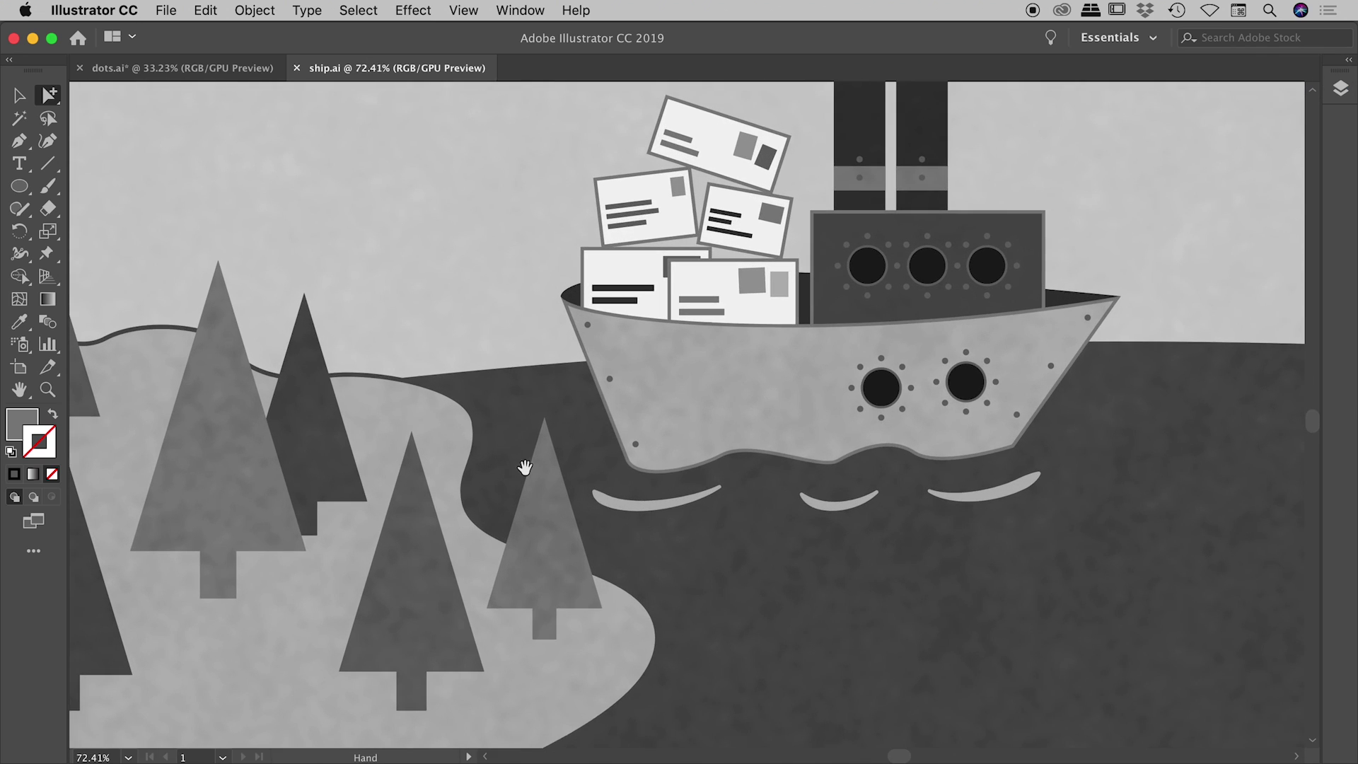
scroll(524, 467, down, 2)
scroll(481, 458, left, 5)
scroll(481, 459, up, 1)
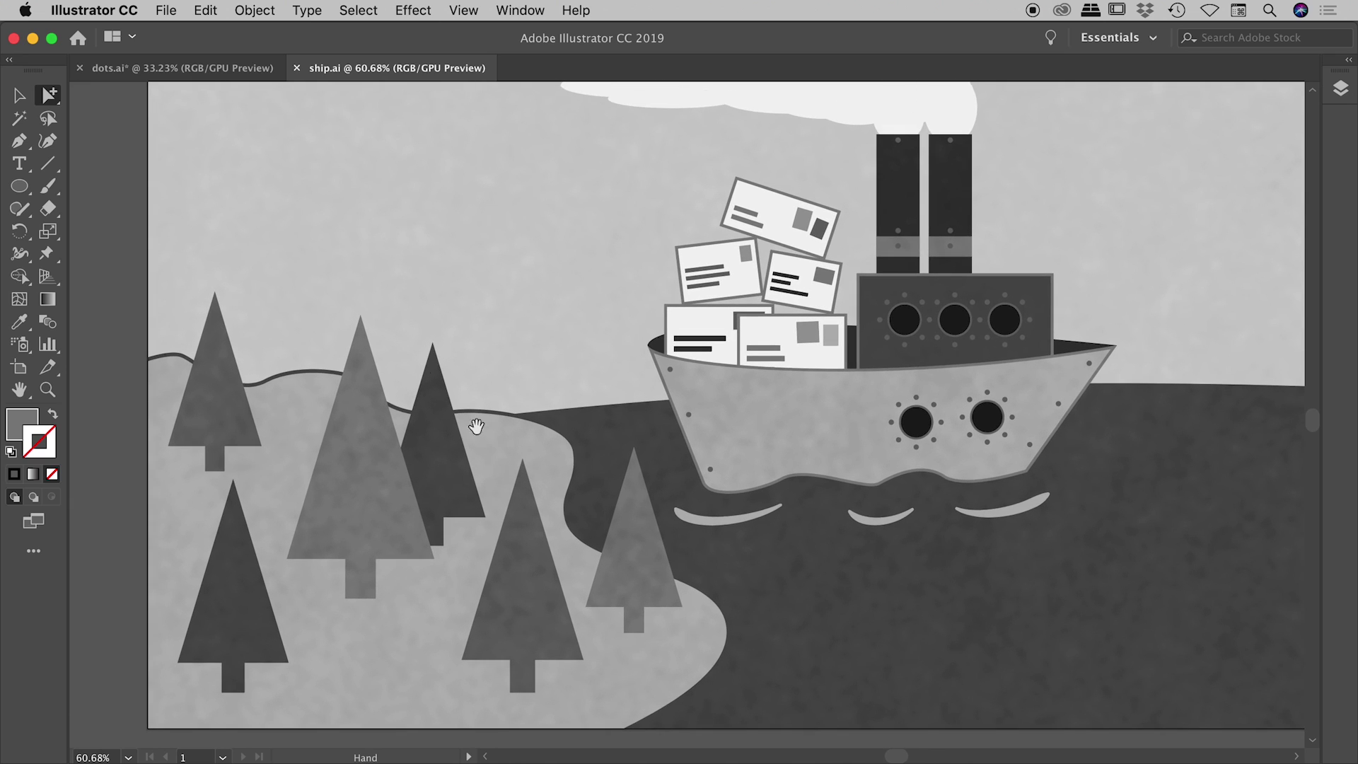
drag(50, 98, 134, 98)
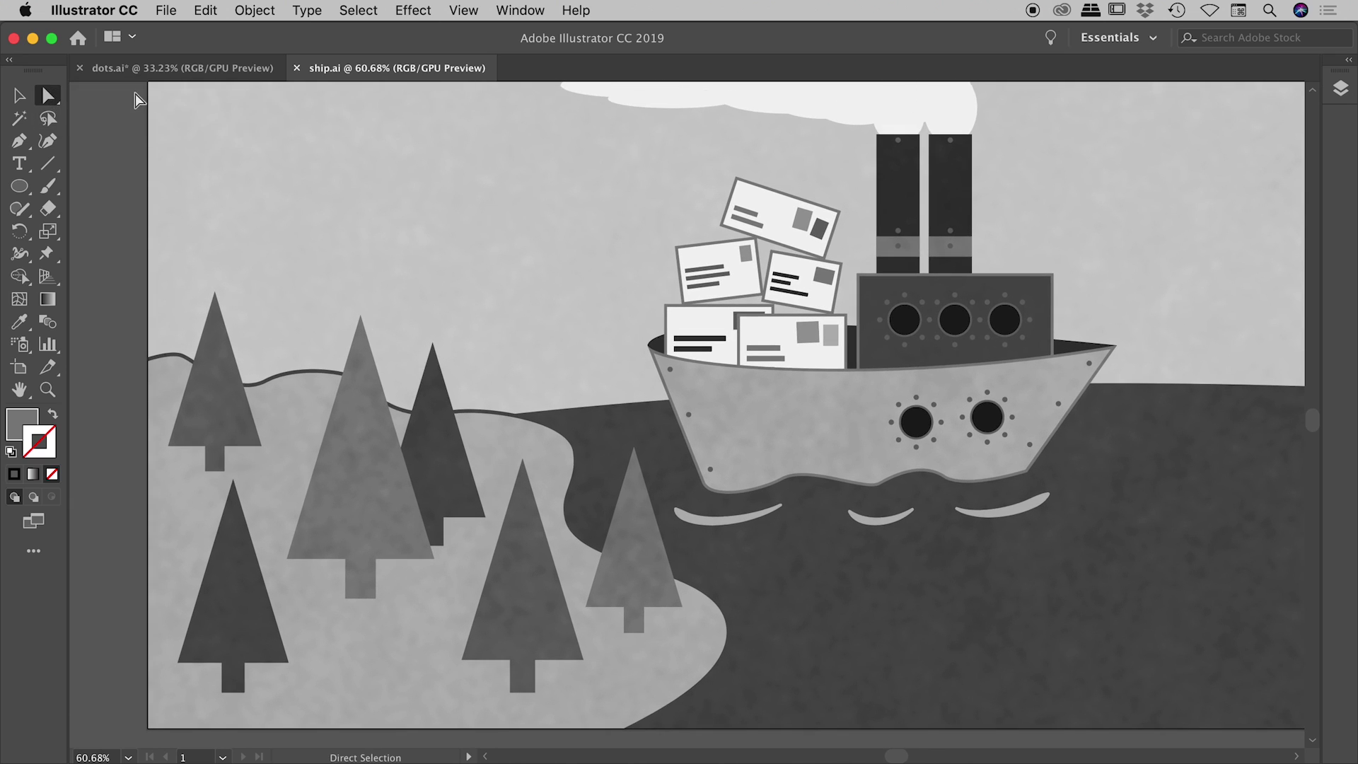
click(357, 474)
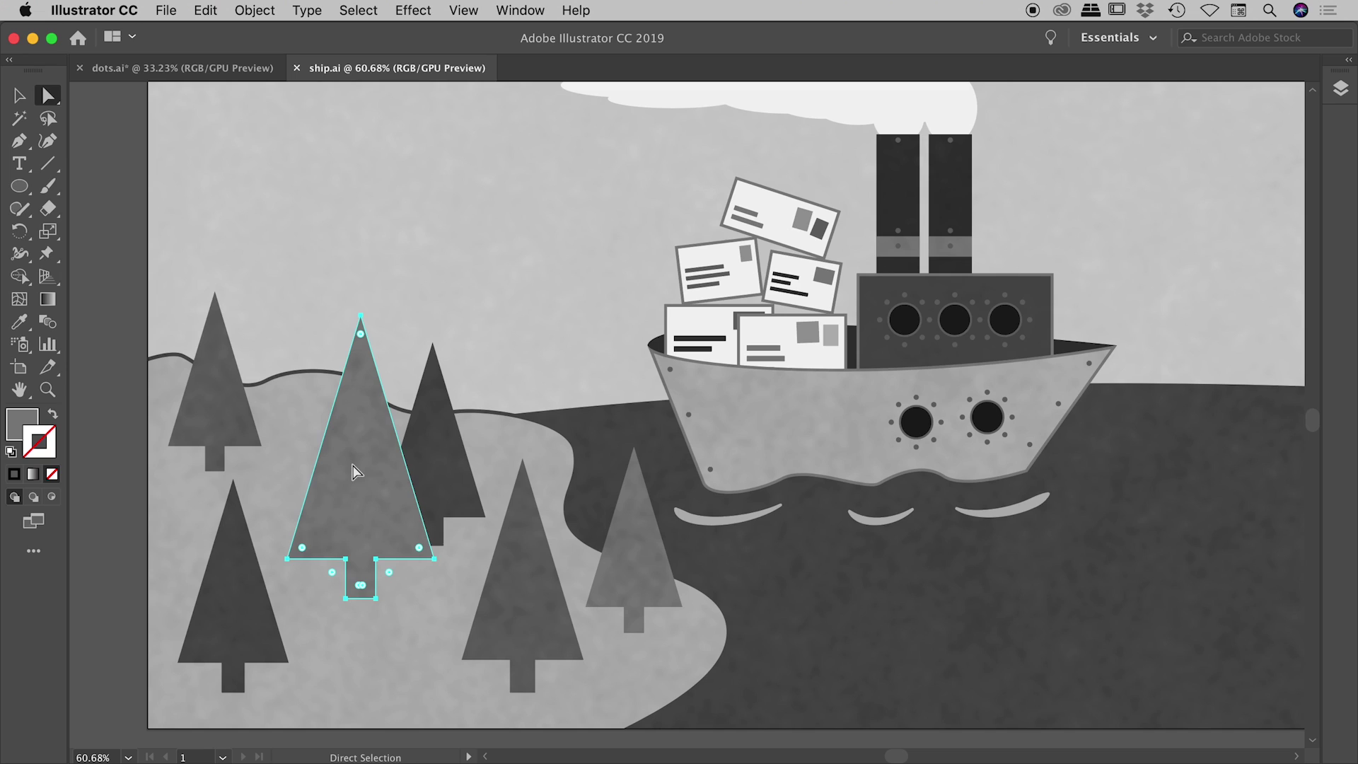
With Group Selection, select the left tree, then all six trees, and pan to the ship.
click(53, 99)
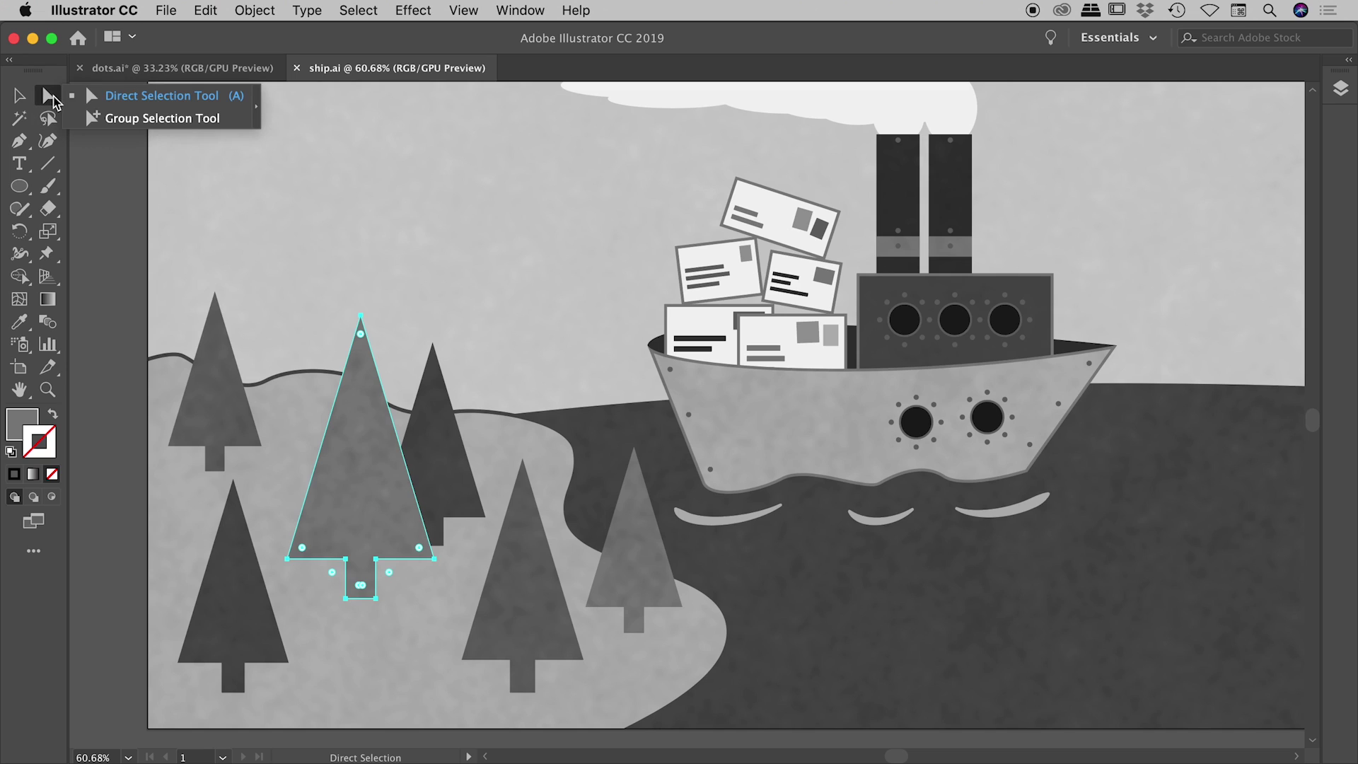
click(145, 118)
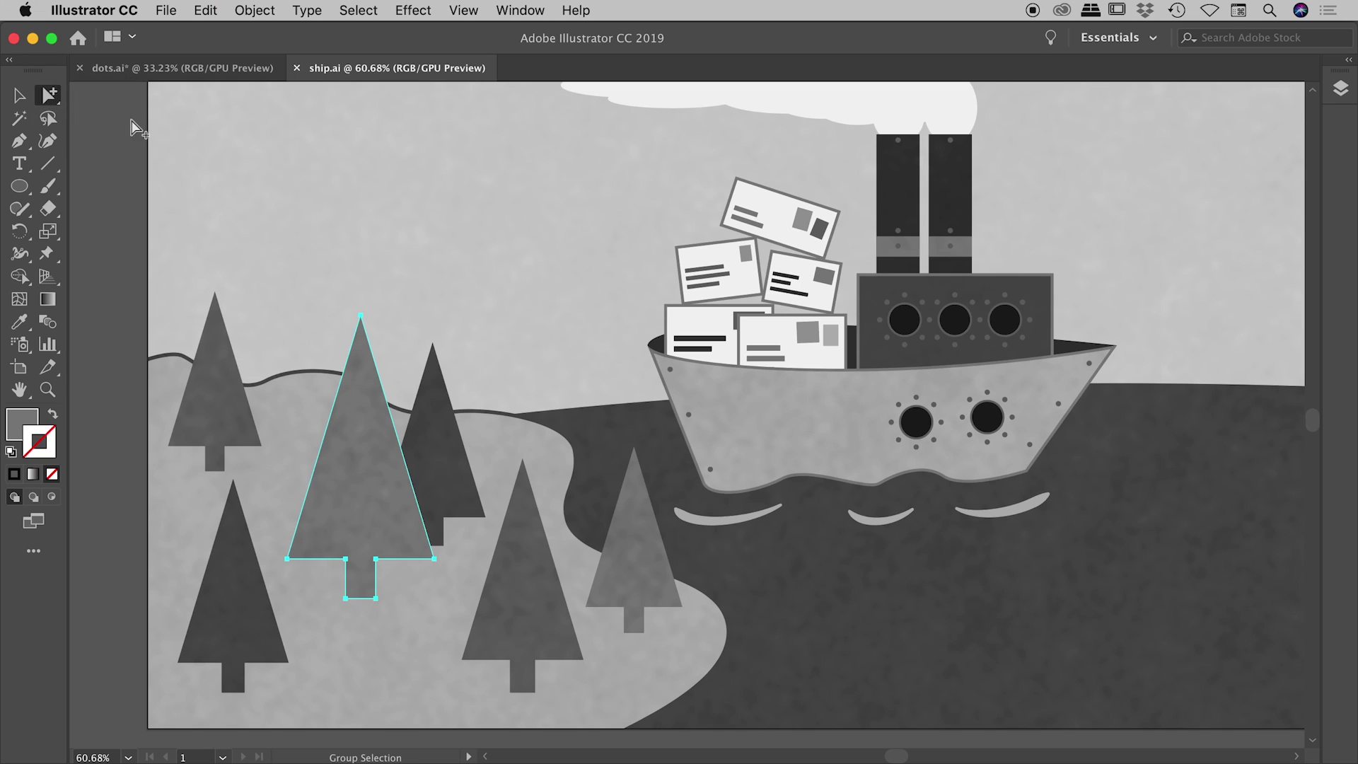
click(239, 412)
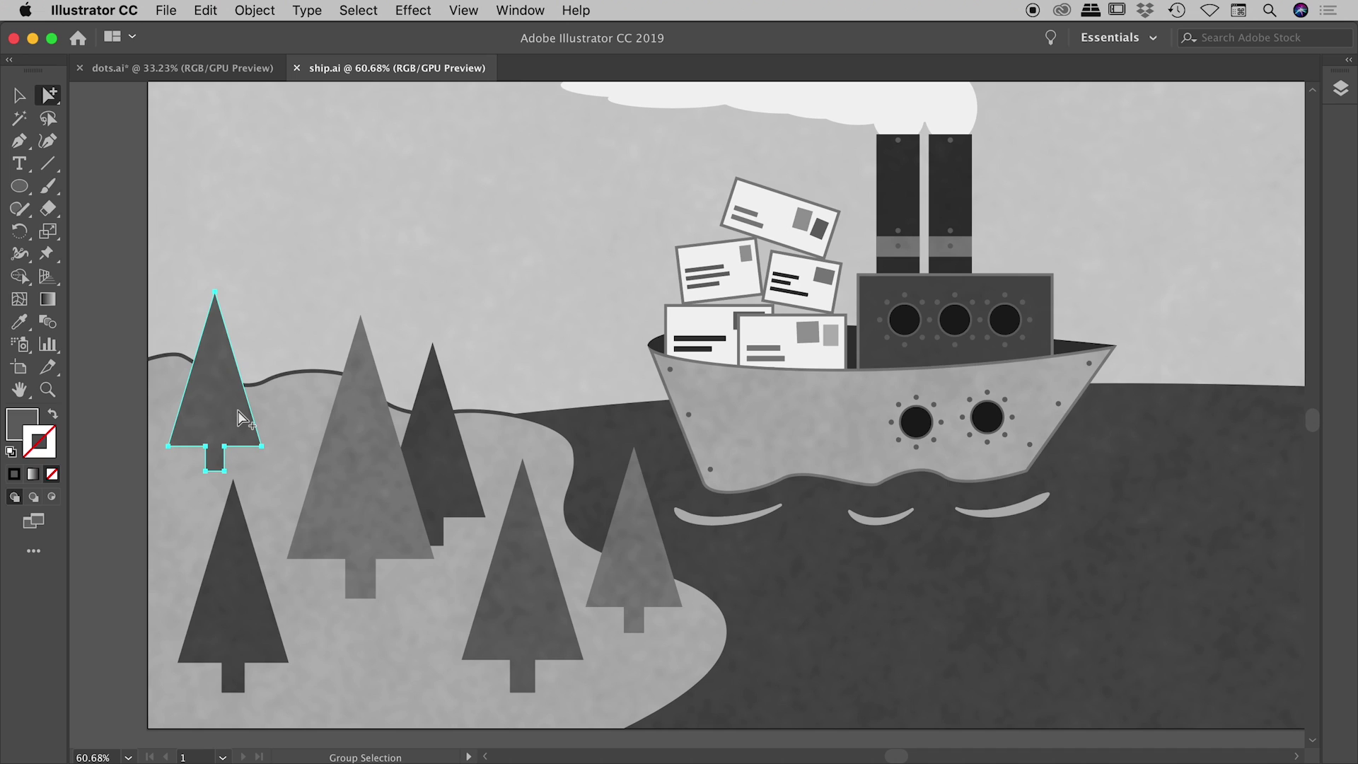
click(239, 417)
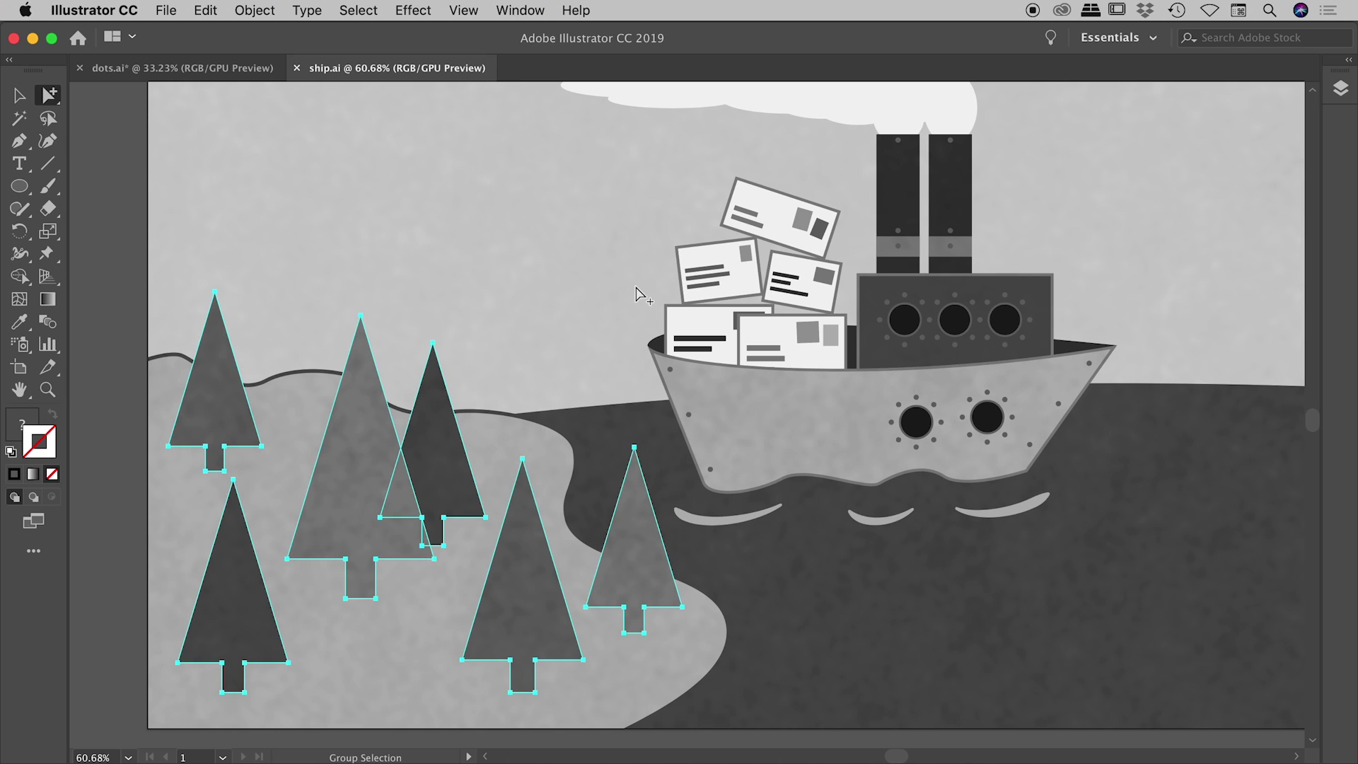
drag(640, 292, 712, 446)
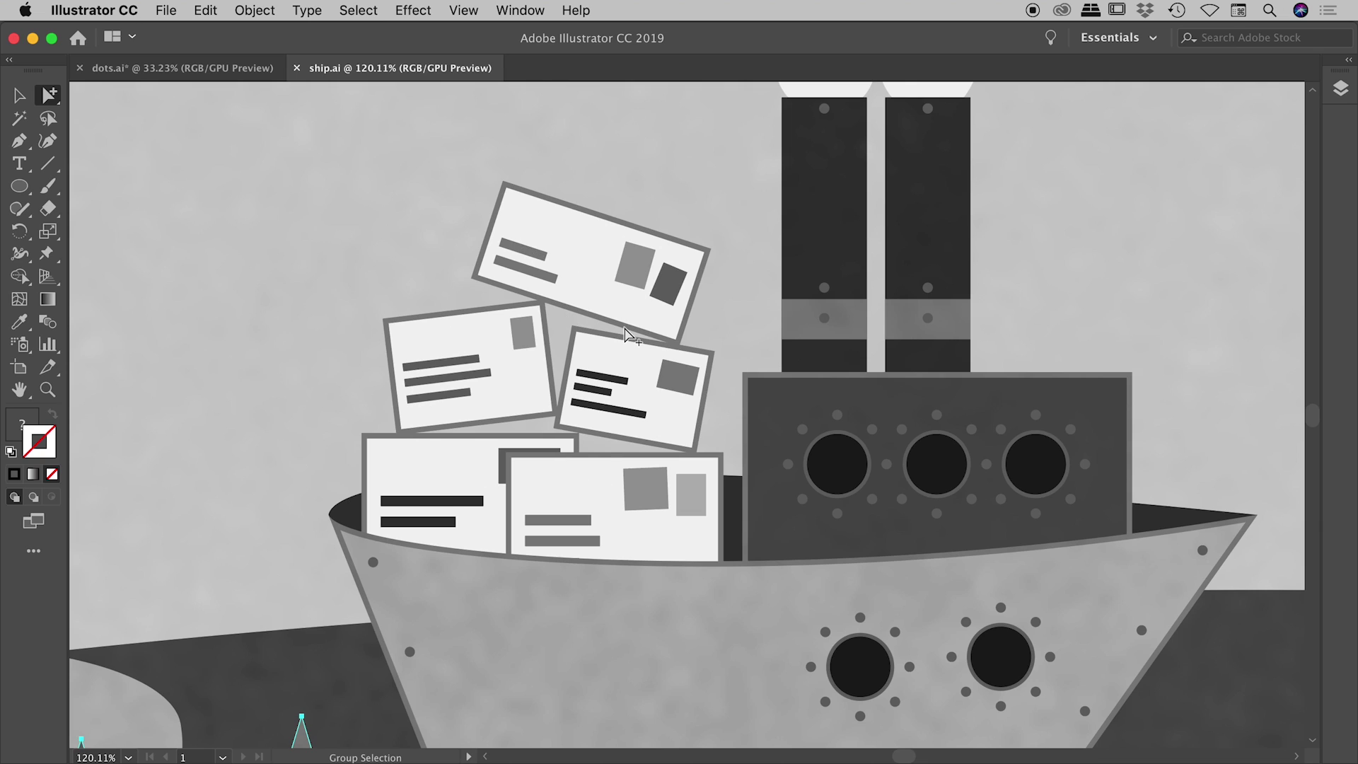
With the Direct Selection Tool, zoom in and select only the top envelope's grey stamp.
click(50, 95)
click(94, 99)
scroll(651, 269, up, 3)
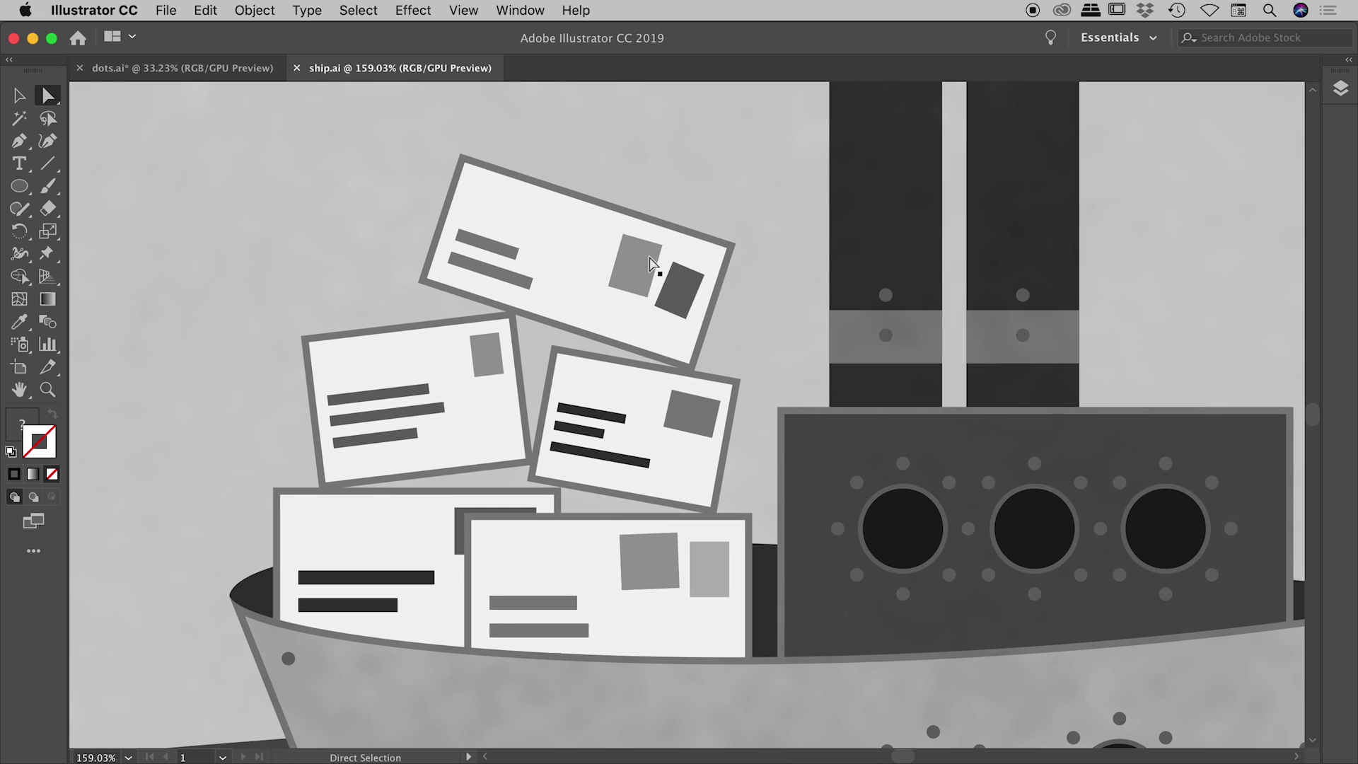
click(647, 263)
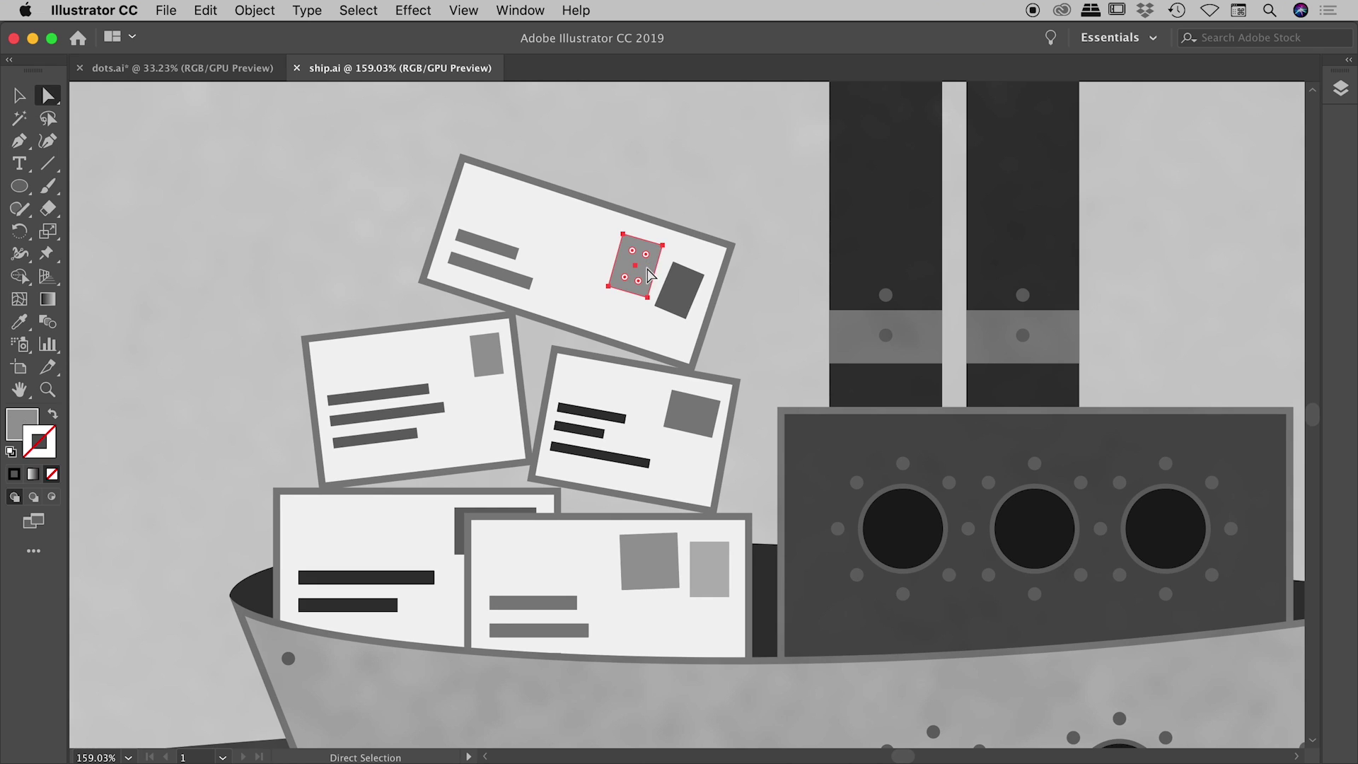
With Group Selection, shift the top envelope slightly up-left, then move the five-envelope pile up-right.
drag(48, 95, 158, 118)
click(247, 146)
click(640, 276)
mouse_move(641, 288)
mouse_down()
mouse_move(608, 276)
mouse_move(640, 289)
mouse_up()
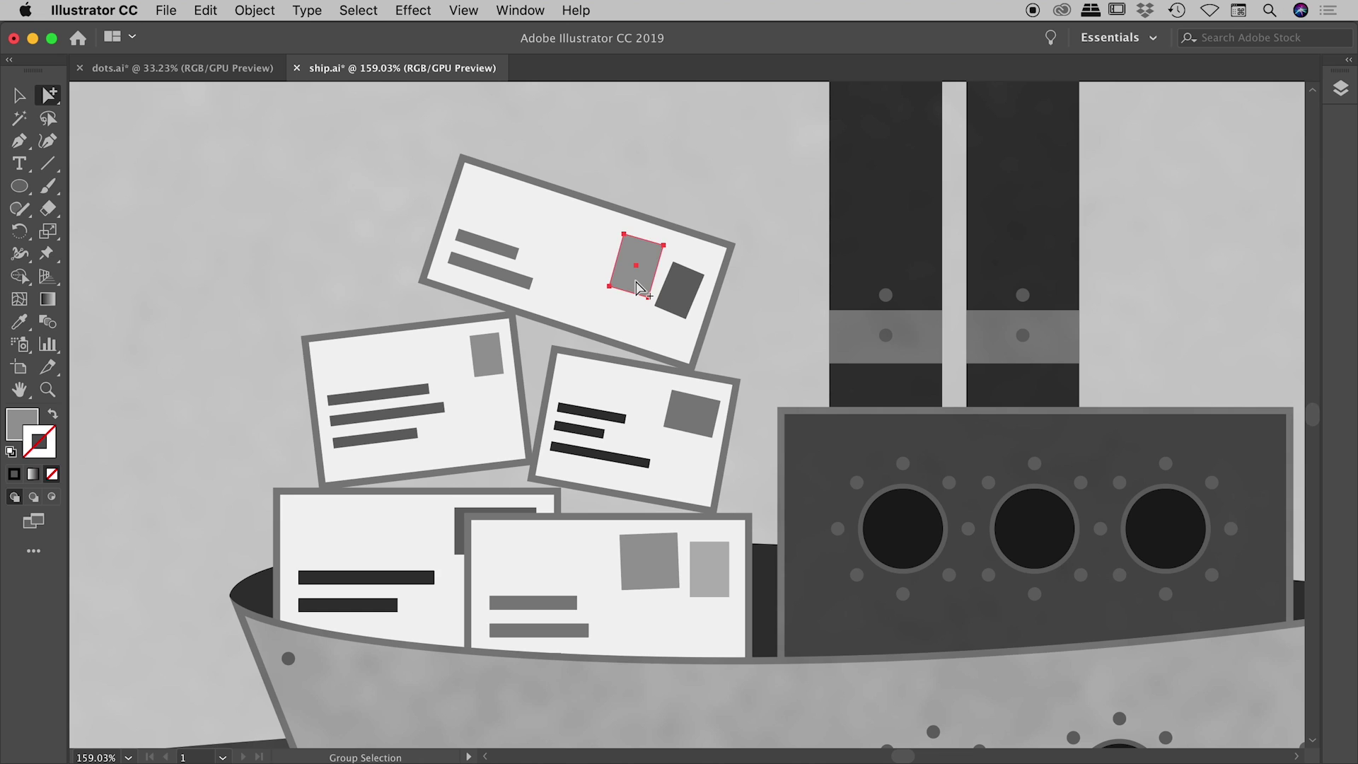
click(637, 283)
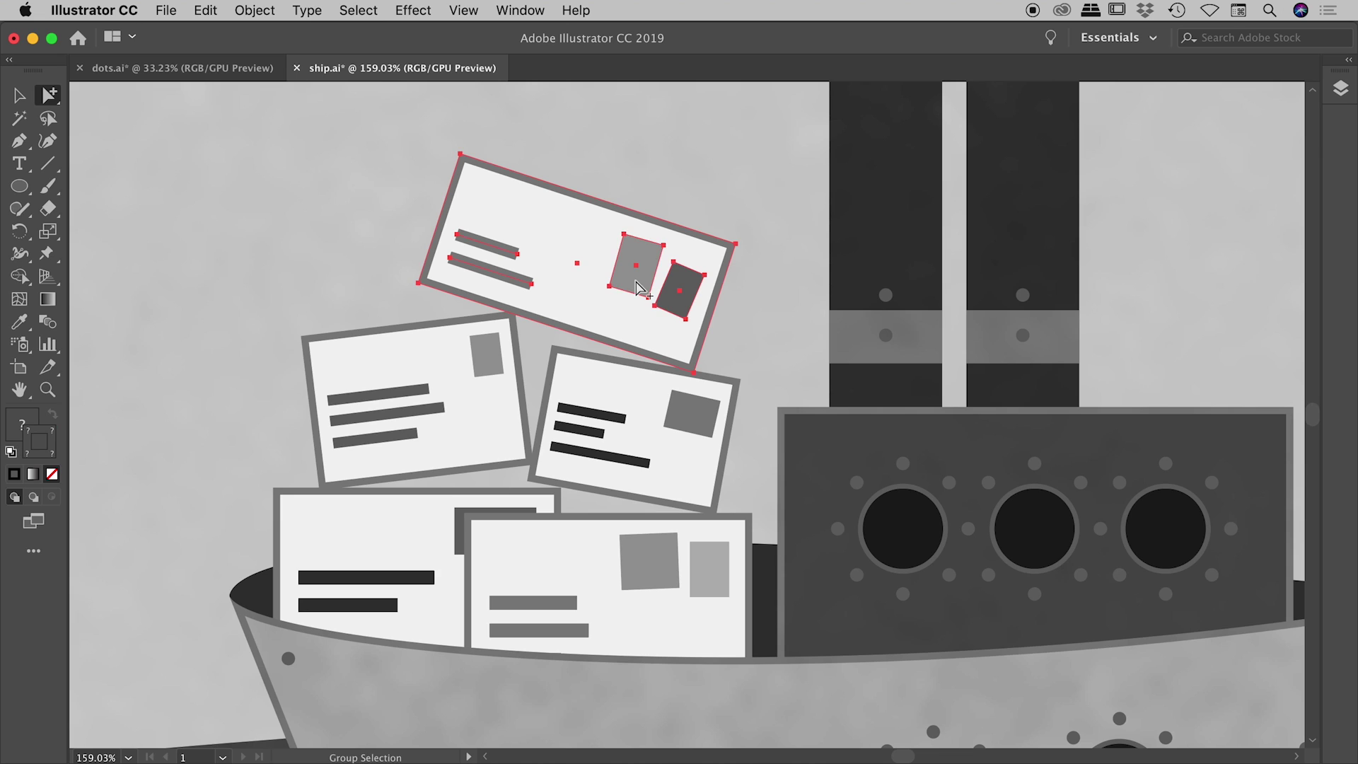
drag(640, 287, 609, 281)
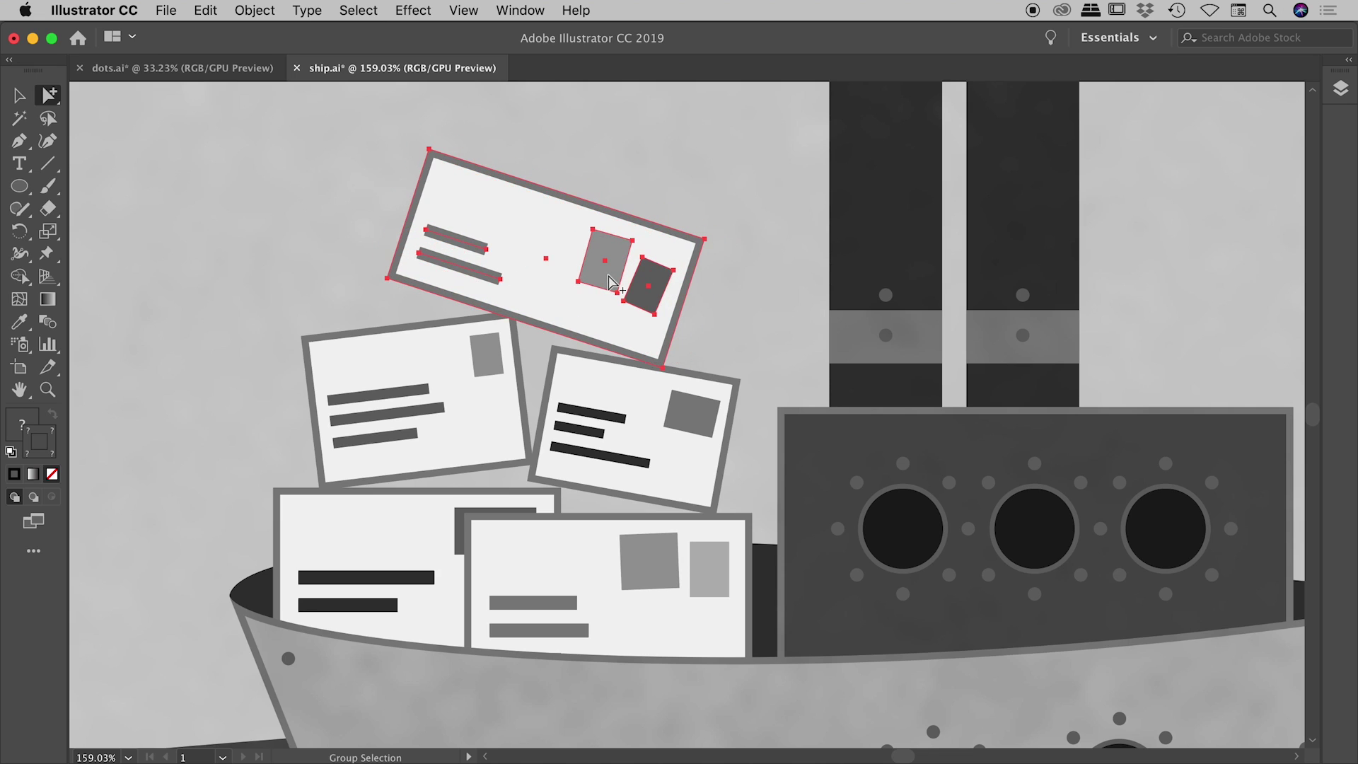
click(610, 282)
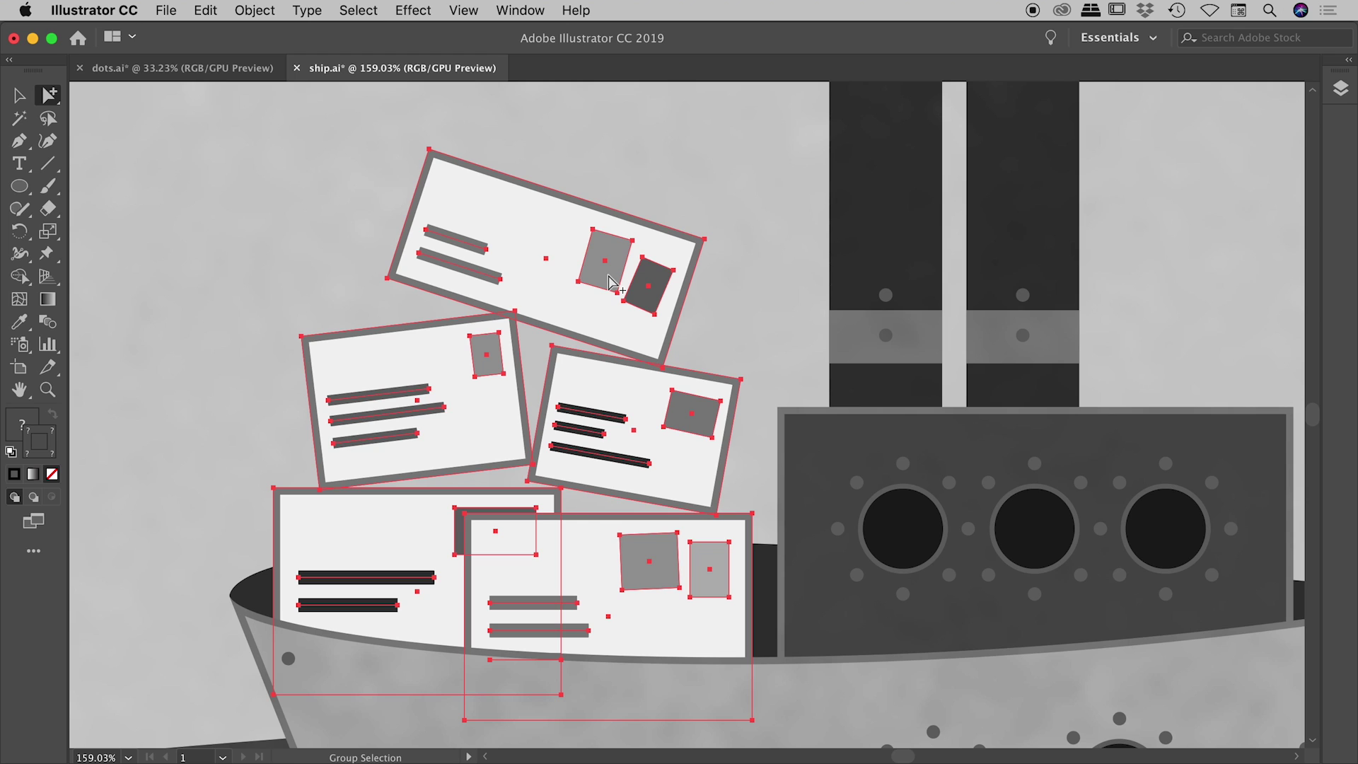
drag(610, 281, 622, 255)
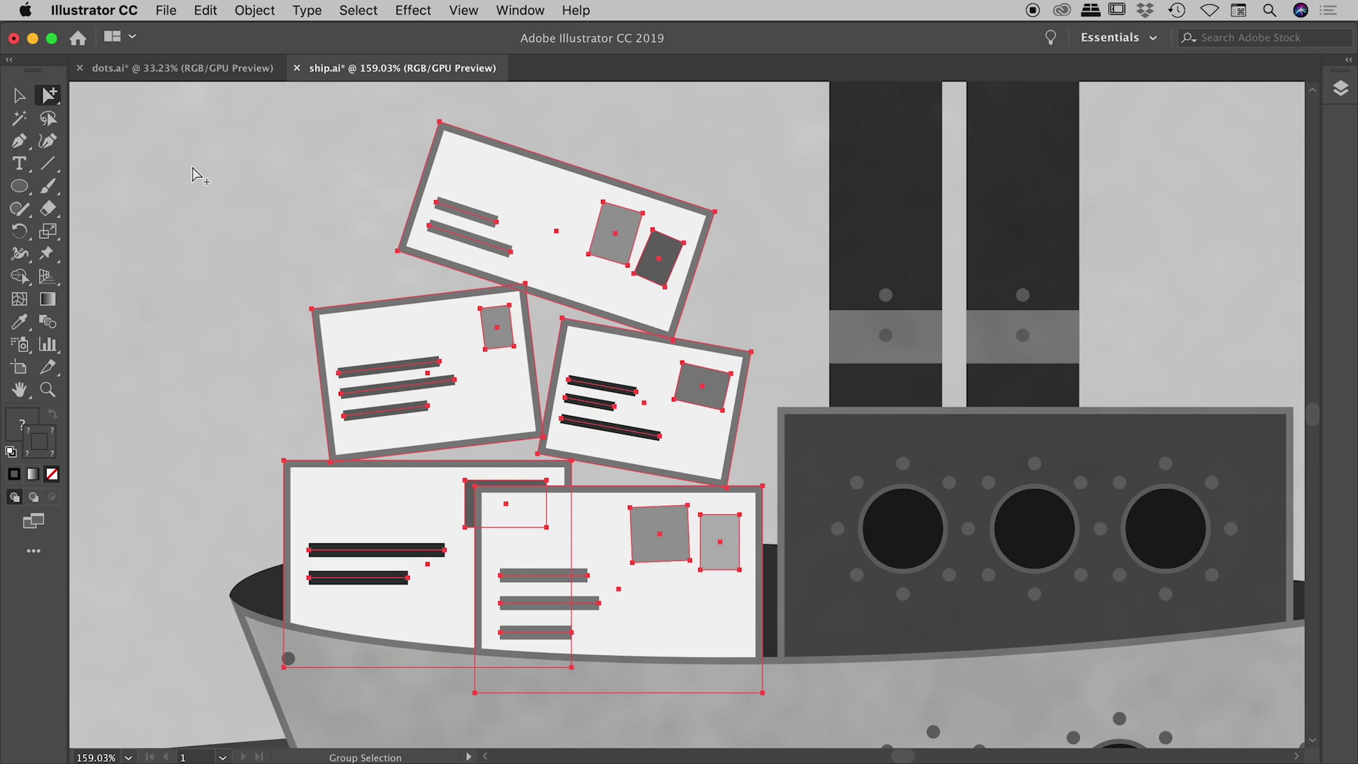
Nudge the front envelope's stamp left and down, adjust the front envelope, then select the whole stack.
click(200, 165)
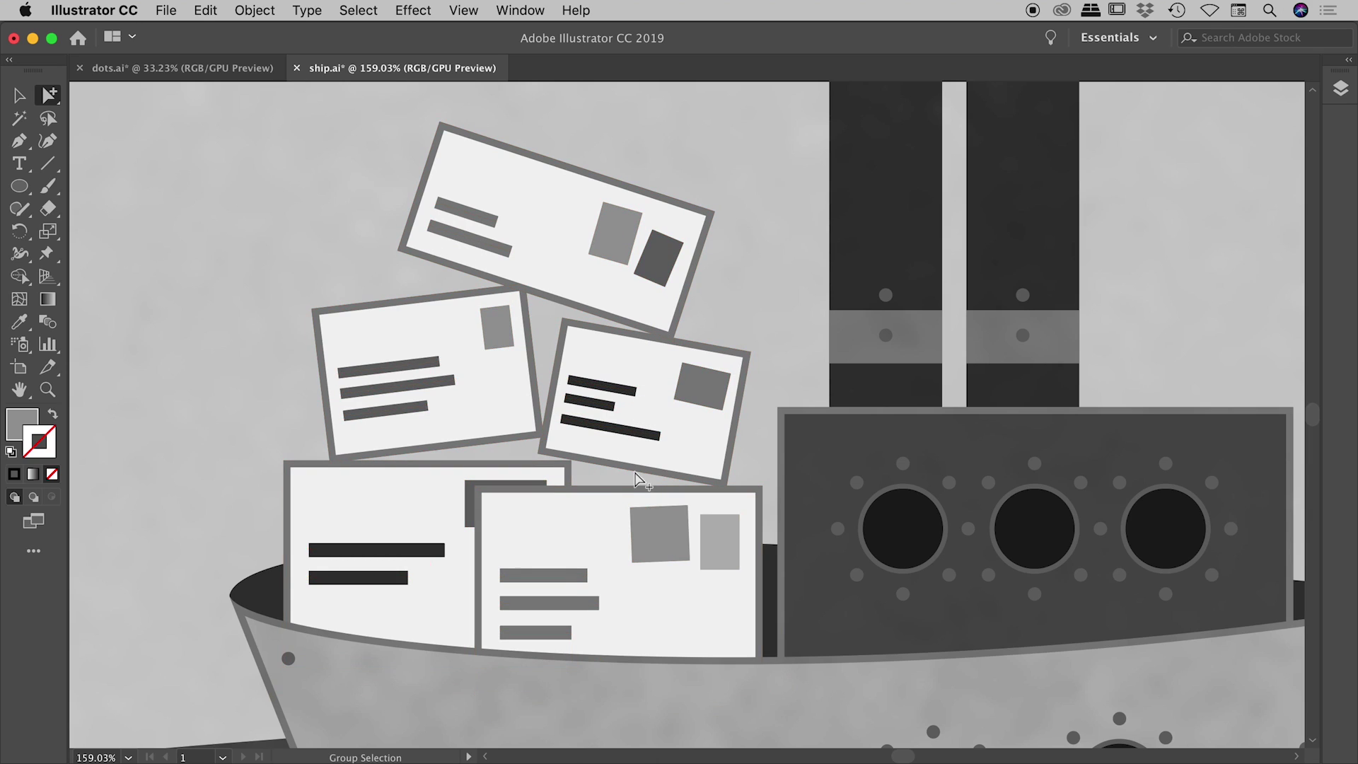
click(660, 537)
mouse_move(656, 550)
mouse_down()
mouse_move(620, 553)
mouse_move(642, 554)
mouse_move(636, 536)
mouse_up()
click(644, 554)
click(642, 554)
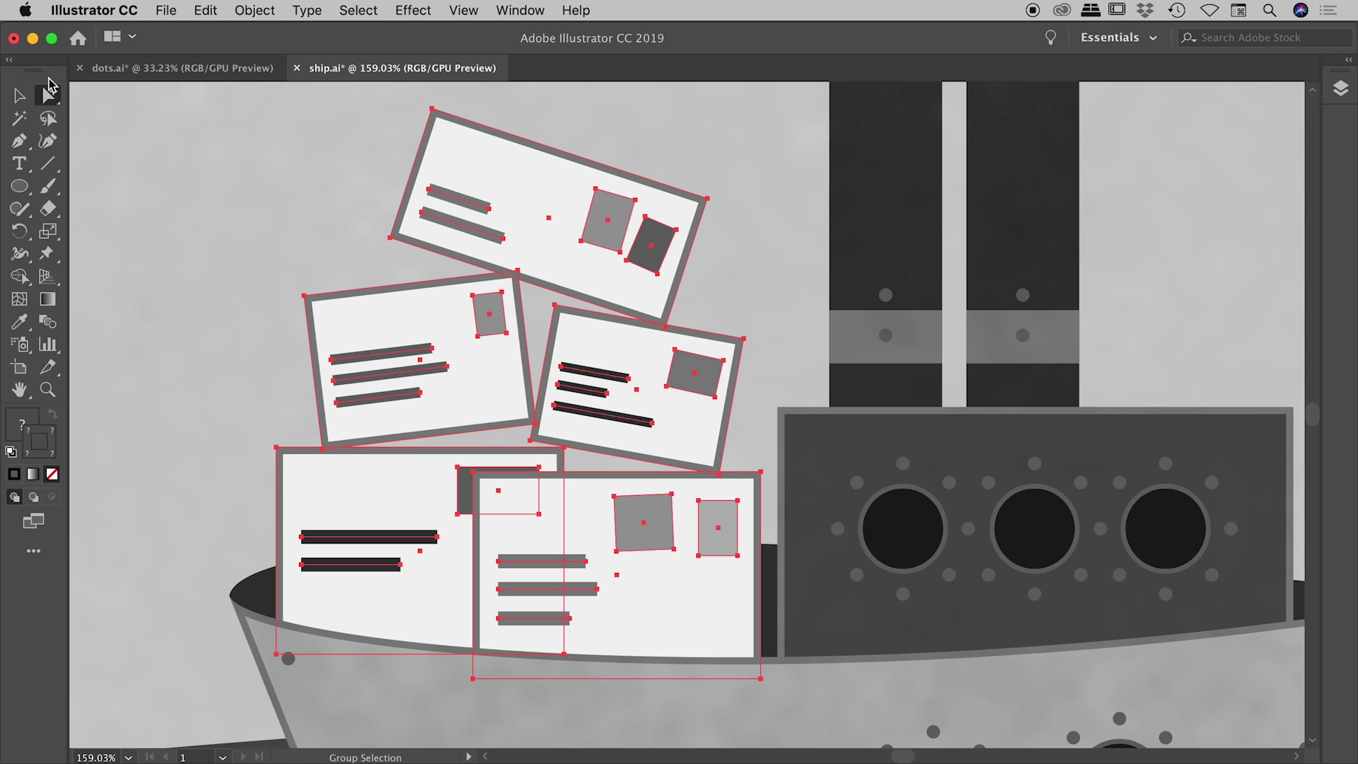
drag(50, 95, 130, 119)
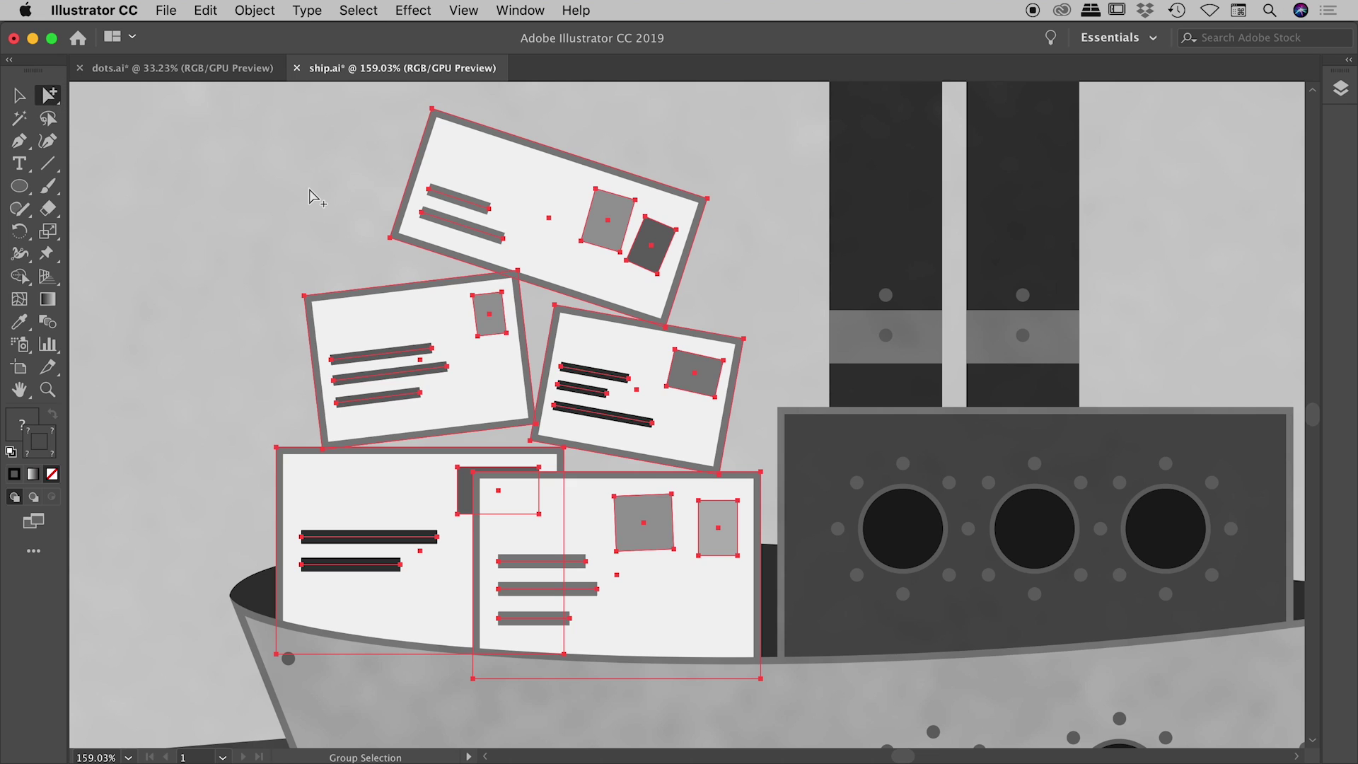